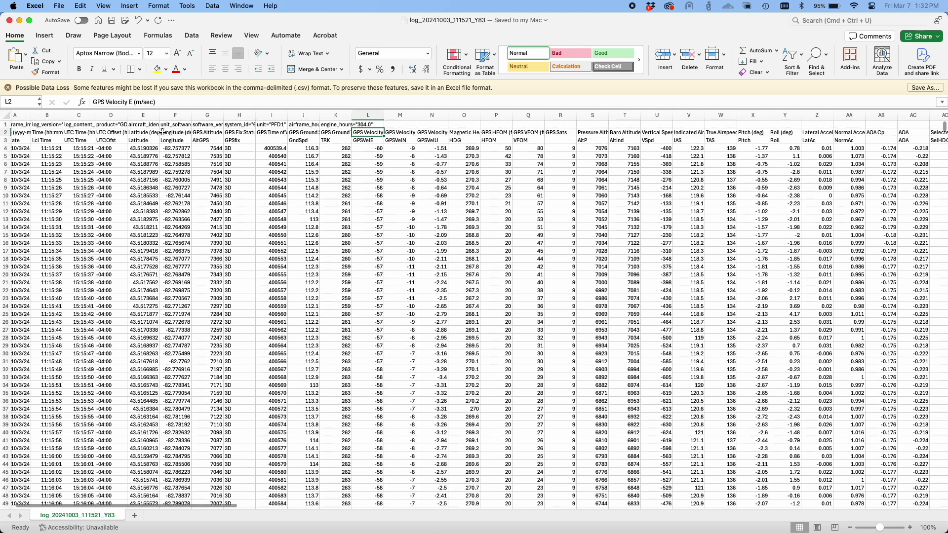
Freeze the three header rows above row 4 and check that they stay in view over the log data
left_click(164, 132)
scroll(197, 249, "down", 1)
scroll(197, 249, "down", 1)
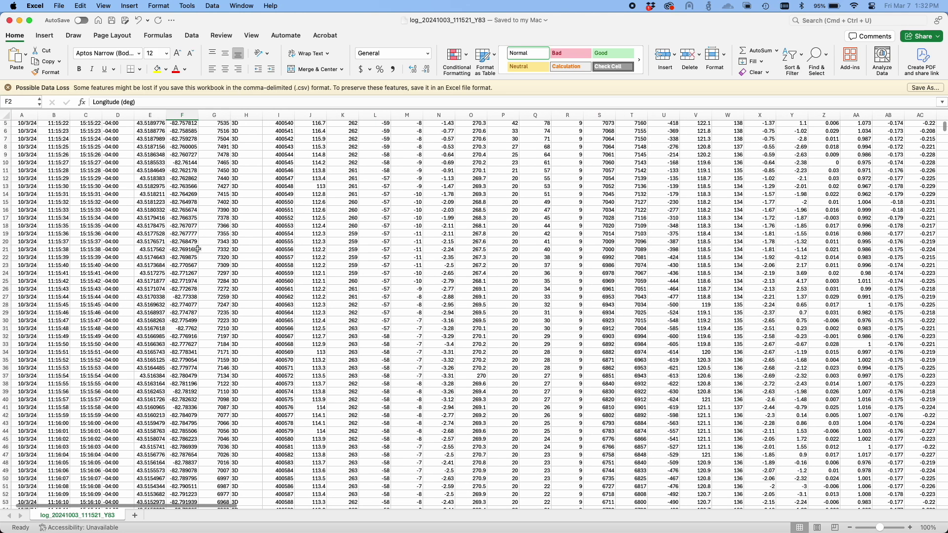
scroll(198, 249, "up", 3)
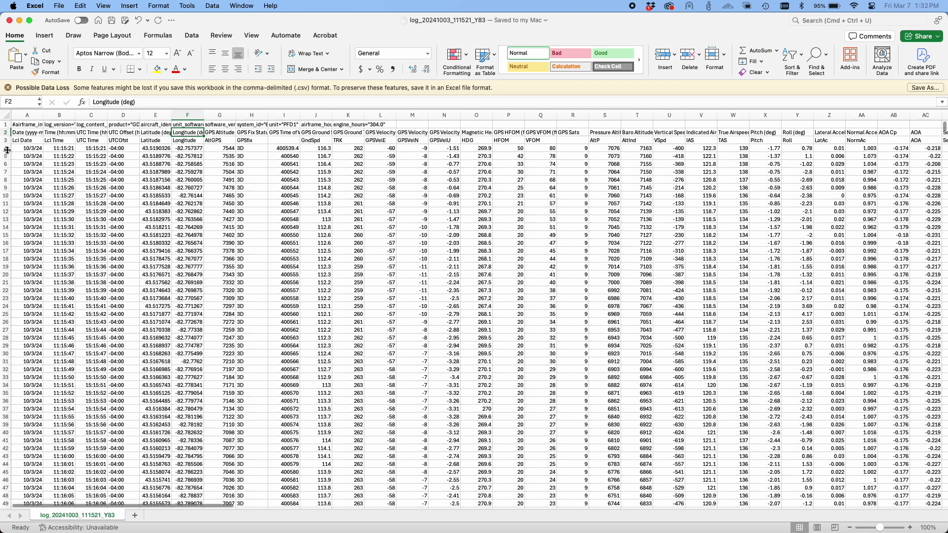
left_click(6, 148)
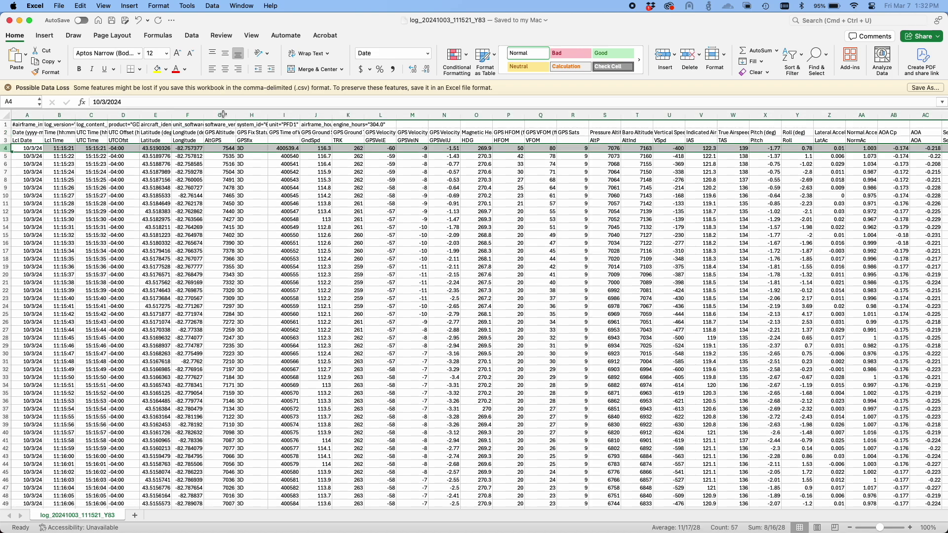
left_click(252, 35)
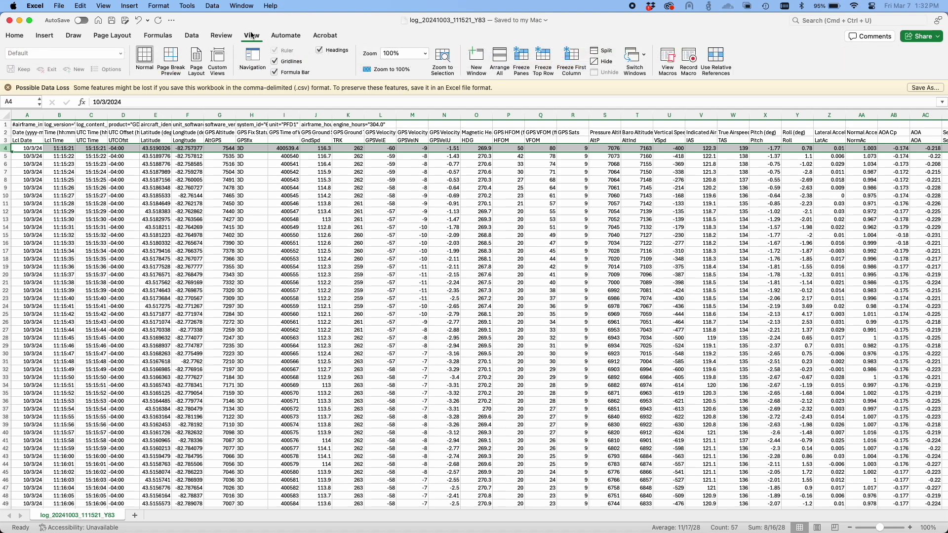
left_click(525, 61)
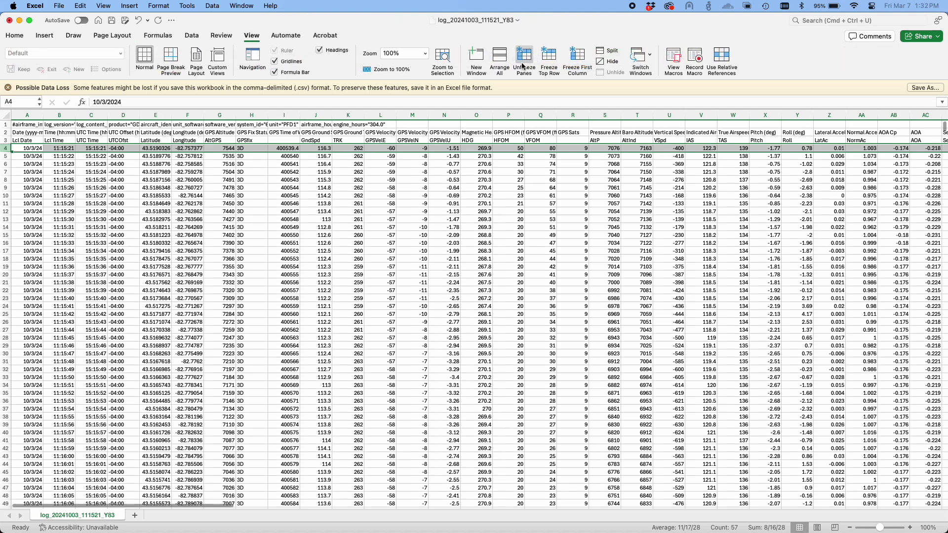
left_click(461, 236)
scroll(461, 237, "down", 3)
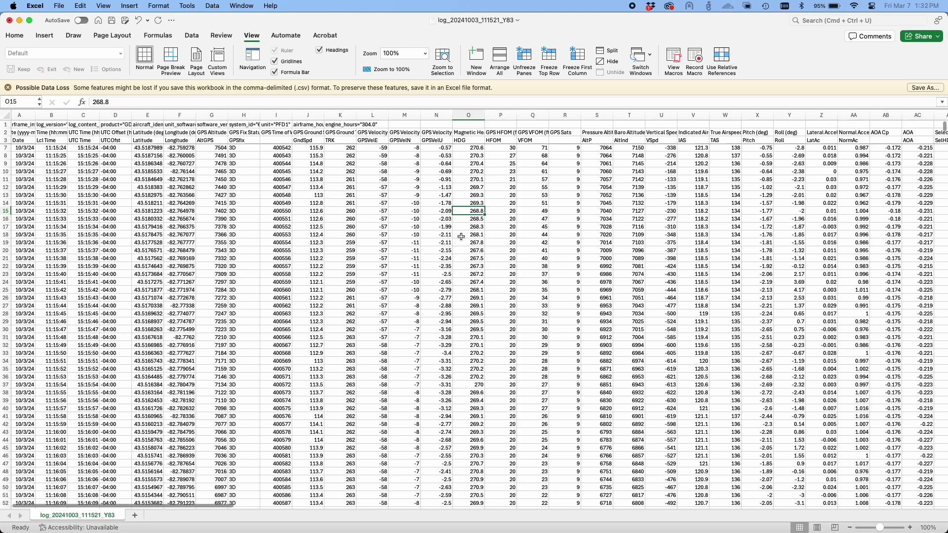
scroll(461, 236, "up", 3)
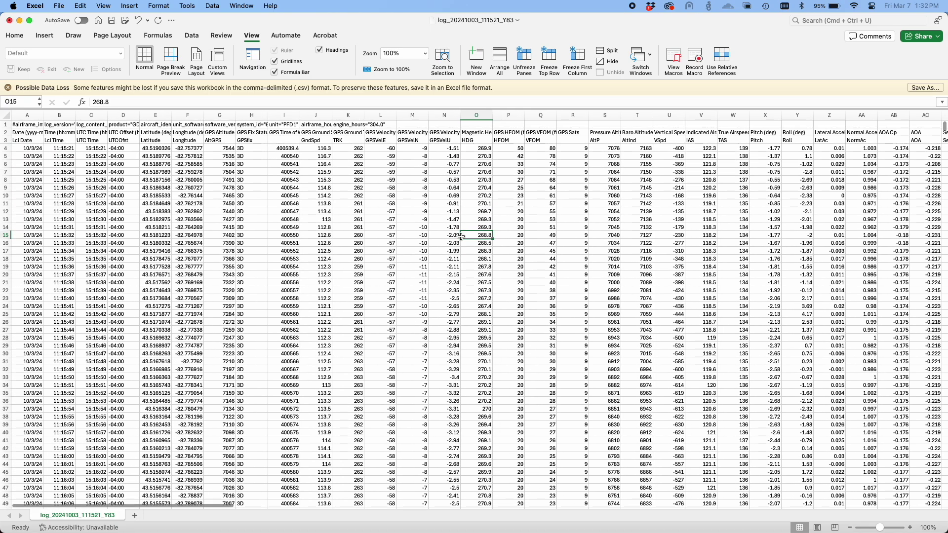
Look across the log's columns and find the yellow-highlighted block of rows starting at row 195
scroll(461, 236, "right", 10)
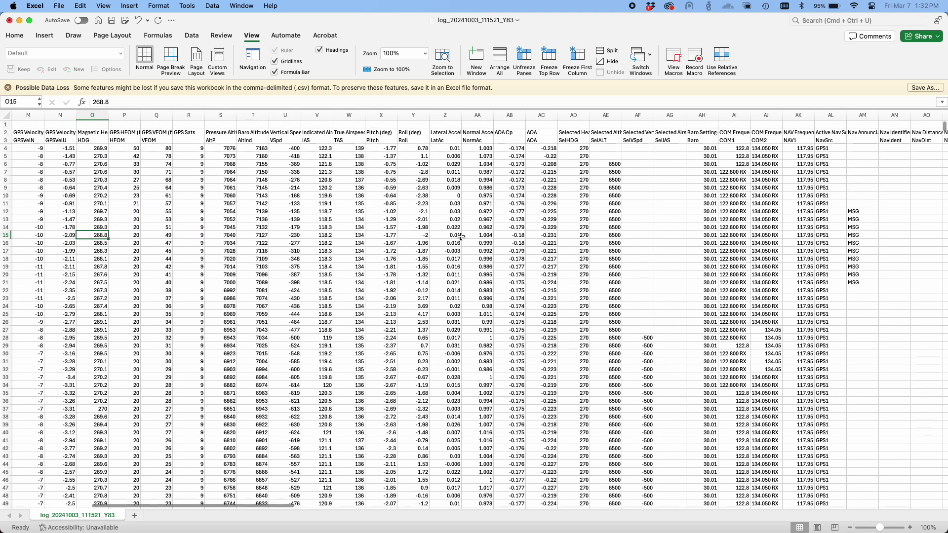
scroll(461, 236, "left", 10)
scroll(355, 224, "down", 5)
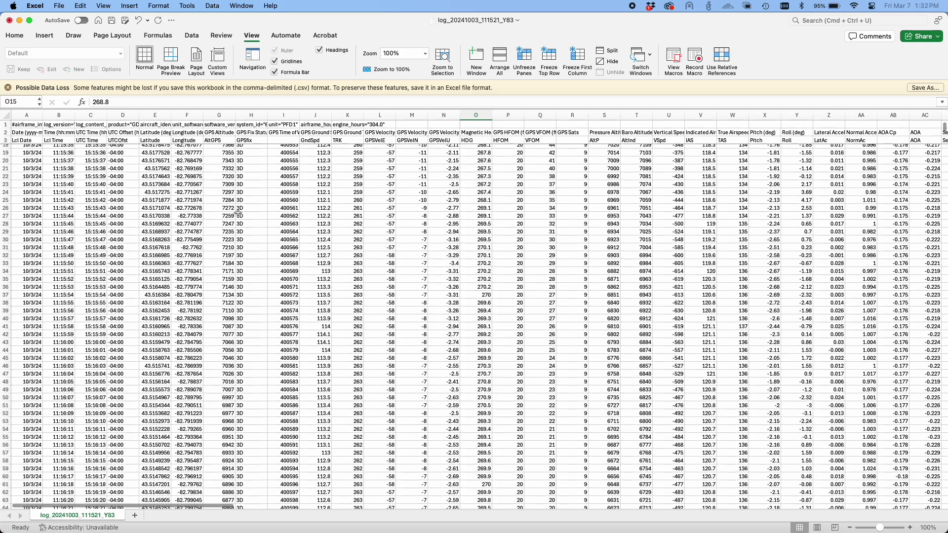
scroll(238, 212, "down", 5)
scroll(176, 221, "down", 15)
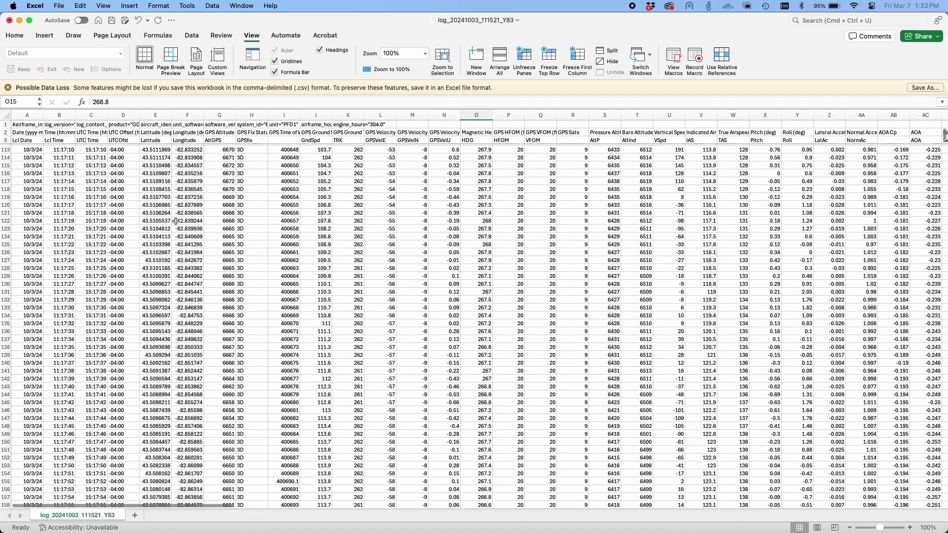
scroll(439, 277, "down", 20)
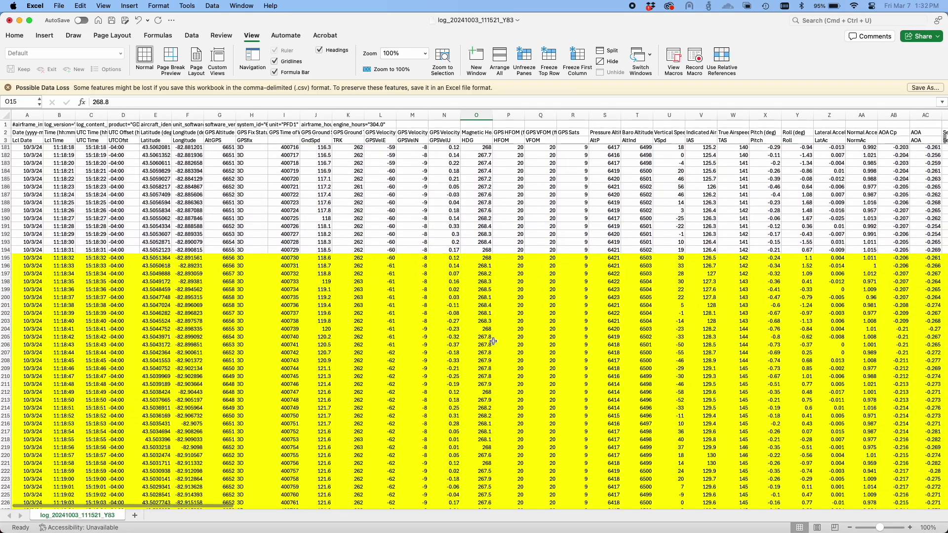
scroll(592, 316, "right", 4)
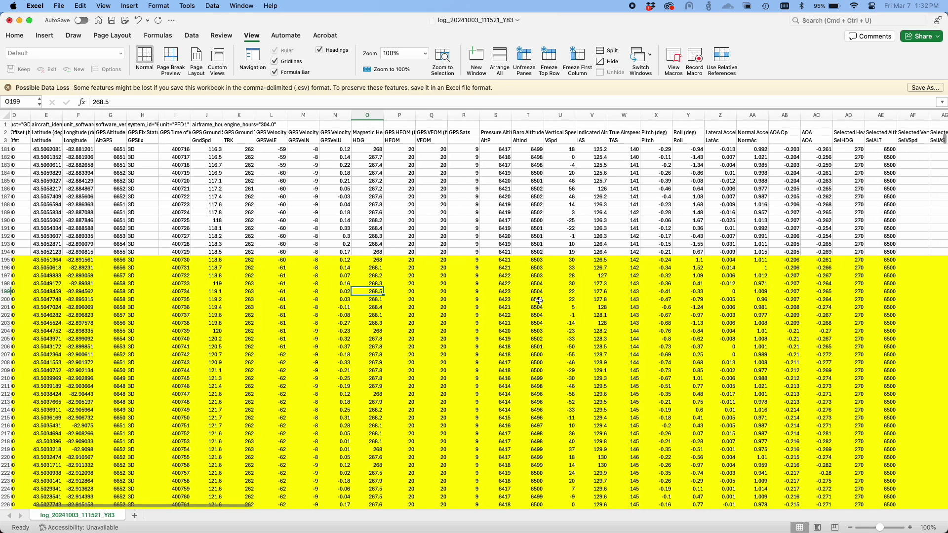
Examine the baro altitude and indicated airspeed values through the yellow-highlighted rows, beginning at row 195
left_click(538, 291)
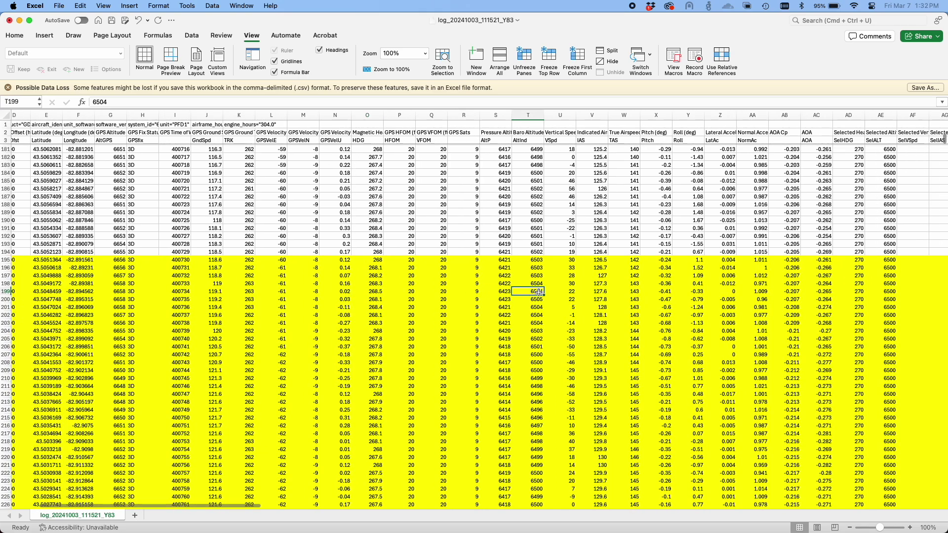
left_click(599, 284)
scroll(575, 355, "down", 20)
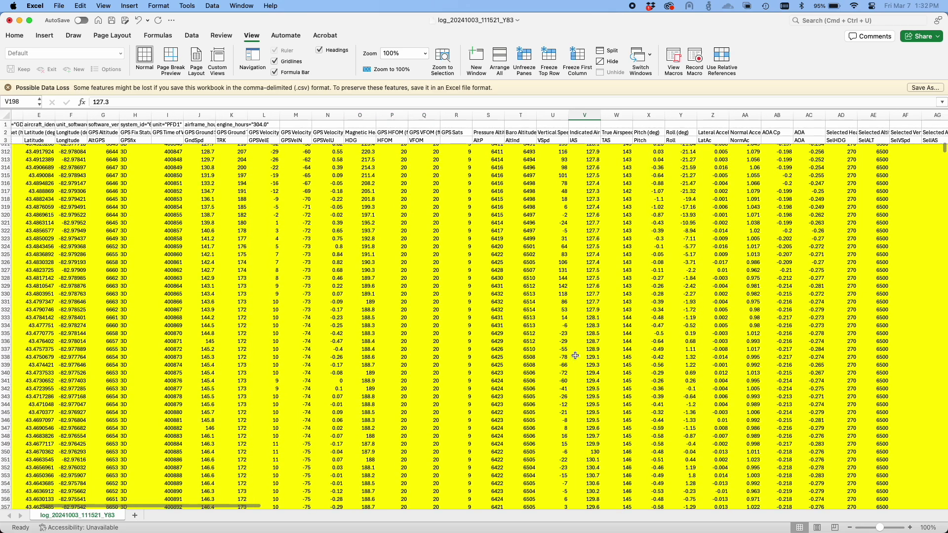
scroll(574, 356, "up", 10)
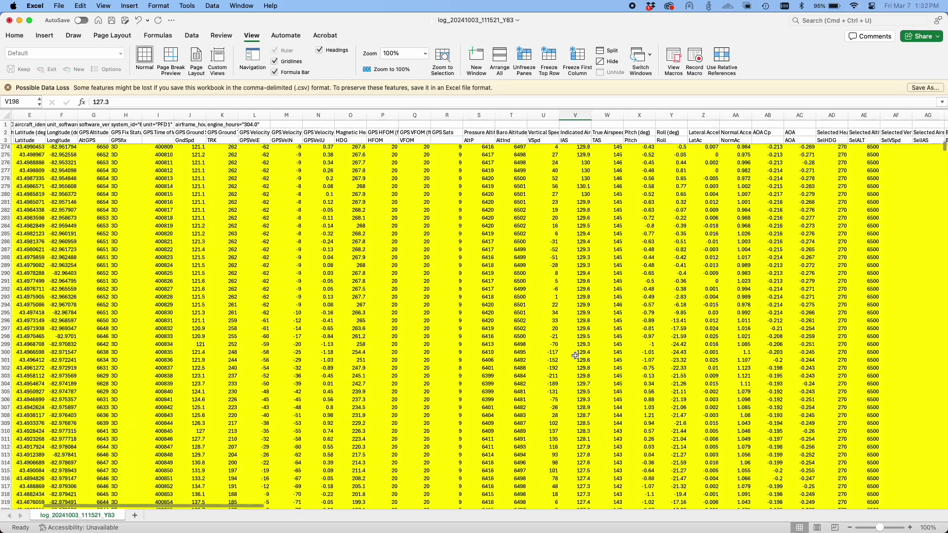
scroll(575, 356, "up", 20)
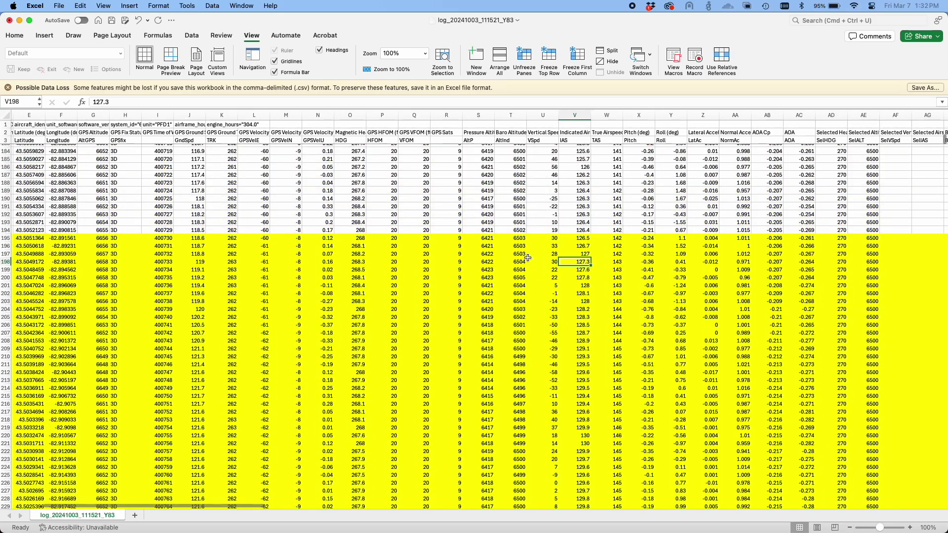
scroll(527, 258, "left", 3)
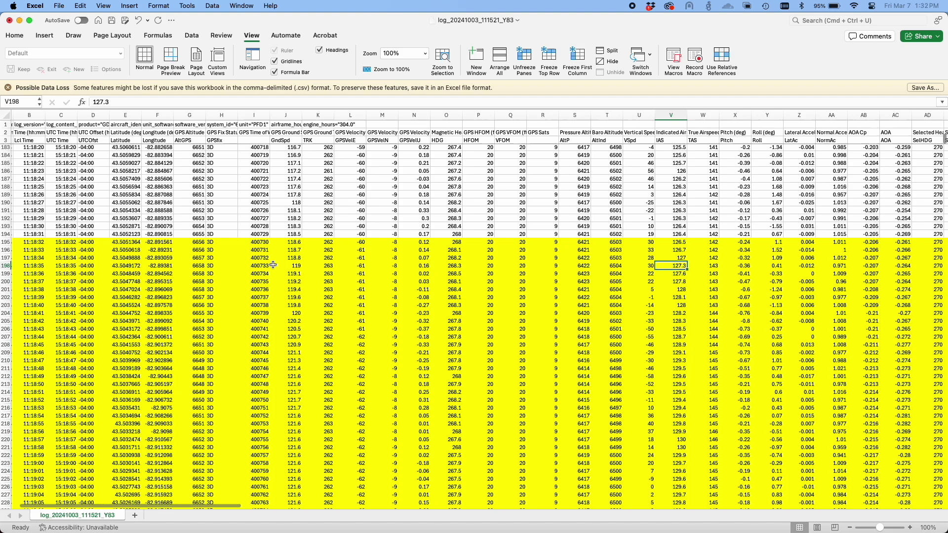
scroll(272, 265, "right", 5)
scroll(399, 266, "up", 1)
left_click(452, 259)
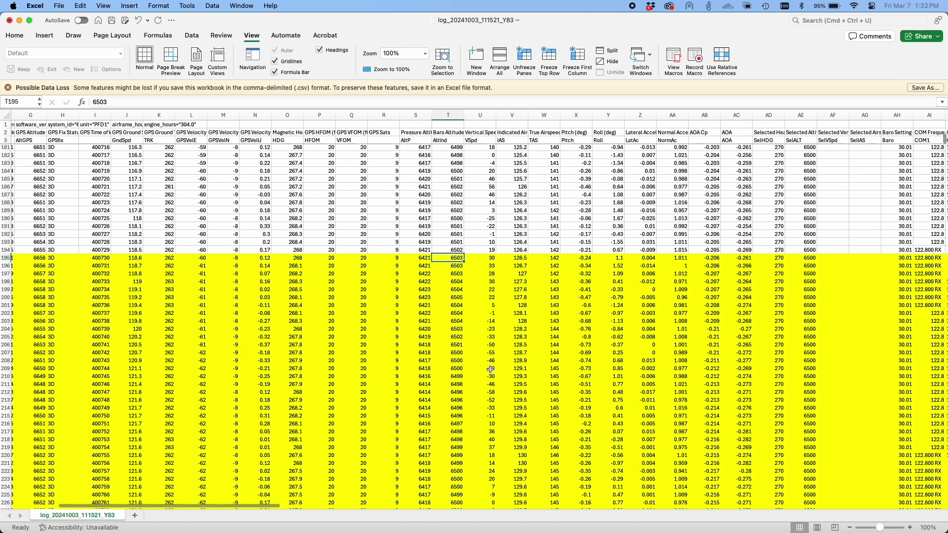
scroll(491, 370, "down", 2)
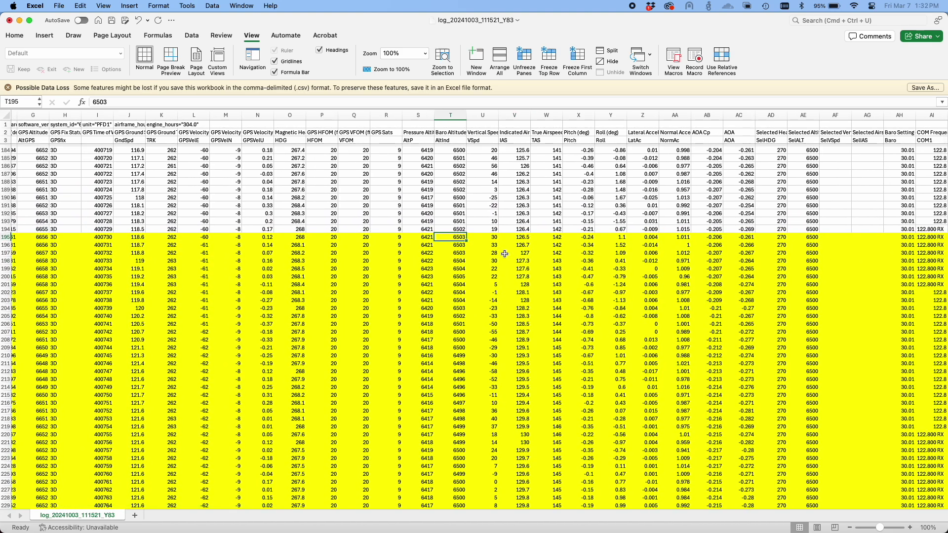
Examine how indicated airspeed and true airspeed develop in the highlighted rows from 196 to 223
left_click(529, 244)
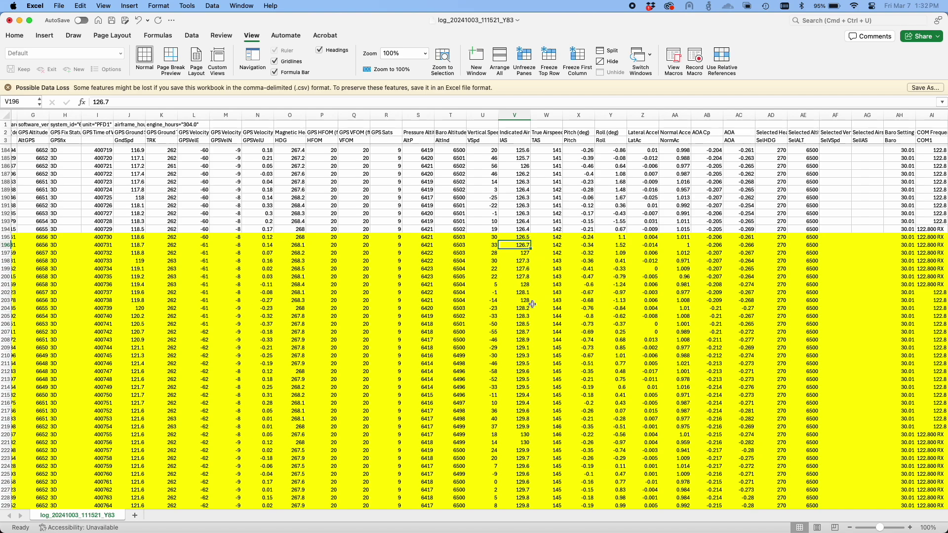
scroll(532, 304, "down", 3)
left_click(515, 415)
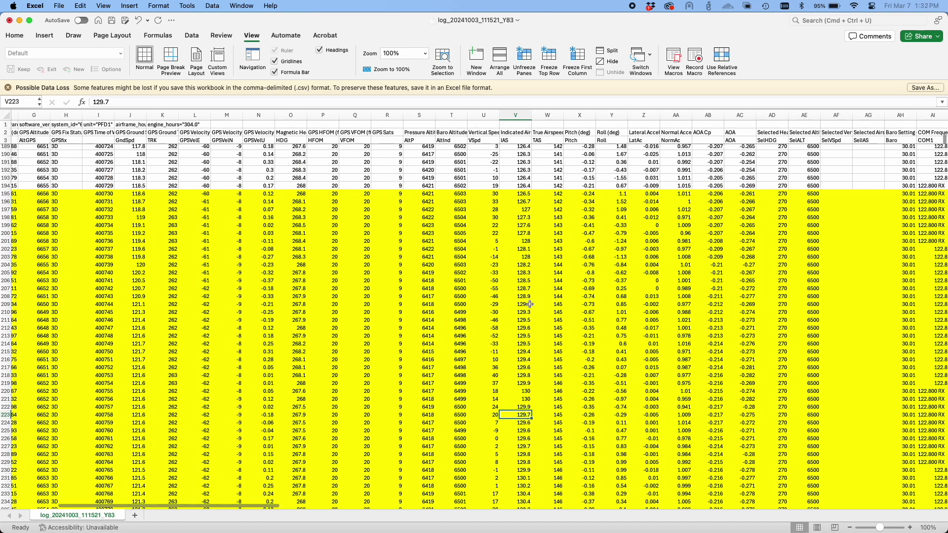
left_click(522, 202)
left_click(521, 225)
left_click(522, 258)
left_click(522, 298)
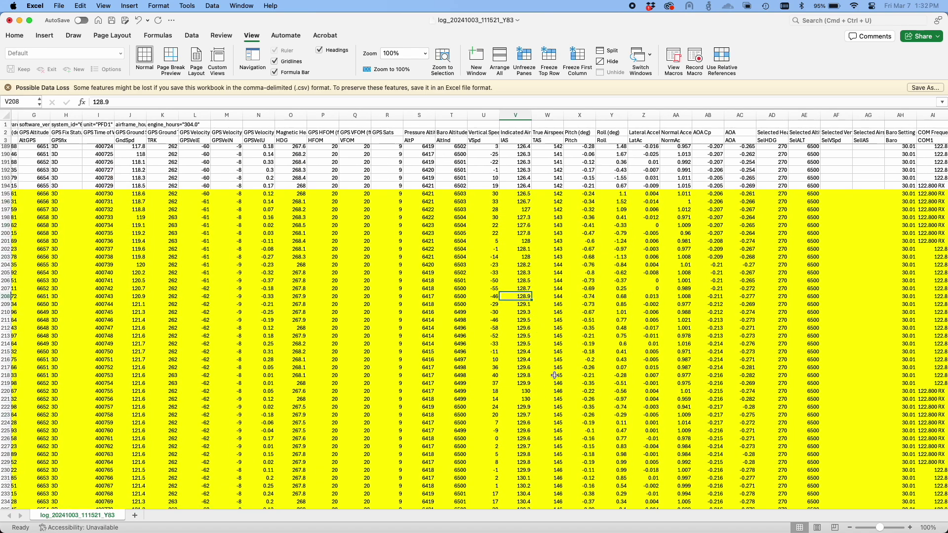
left_click(558, 286)
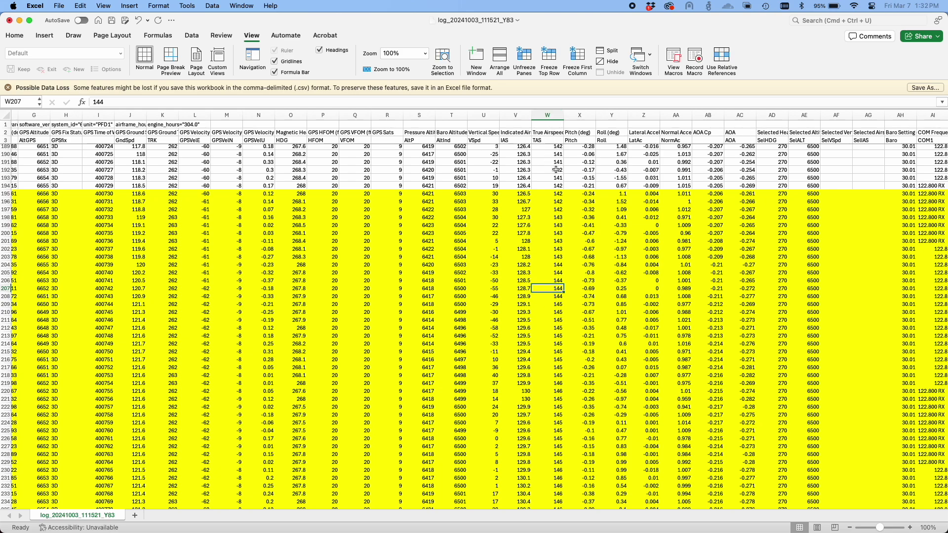
left_click(557, 304)
left_click(561, 255)
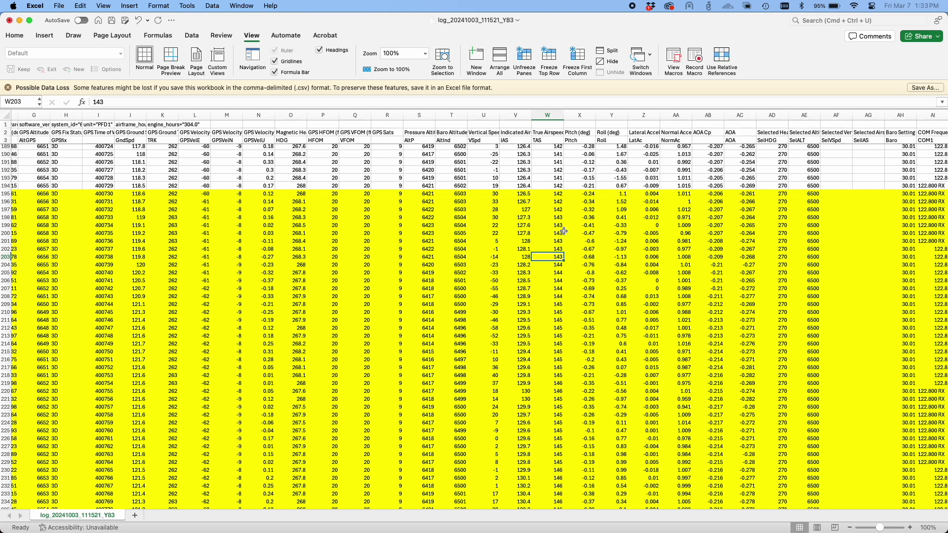
Review the radio frequency and navigation columns for the highlighted rows
scroll(563, 231, "right", 3)
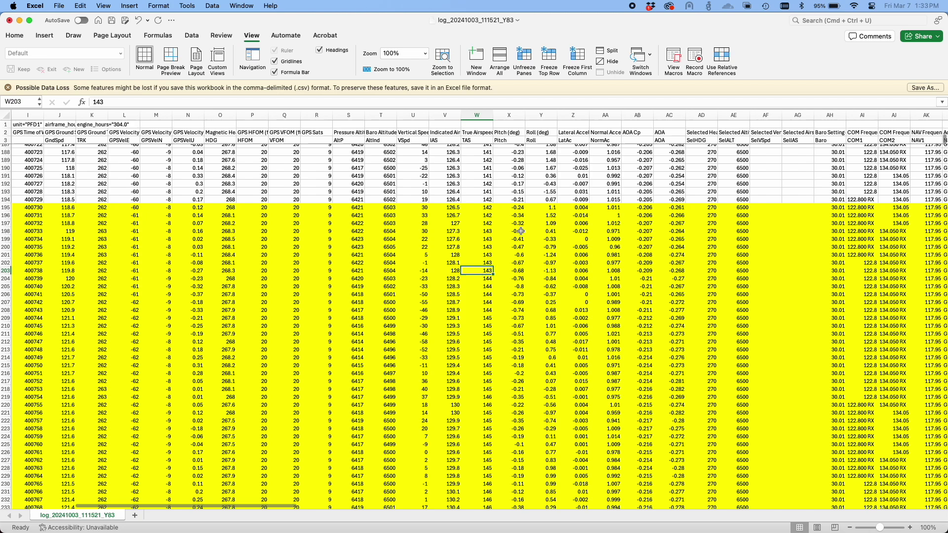
scroll(517, 223, "right", 2)
scroll(414, 265, "right", 12)
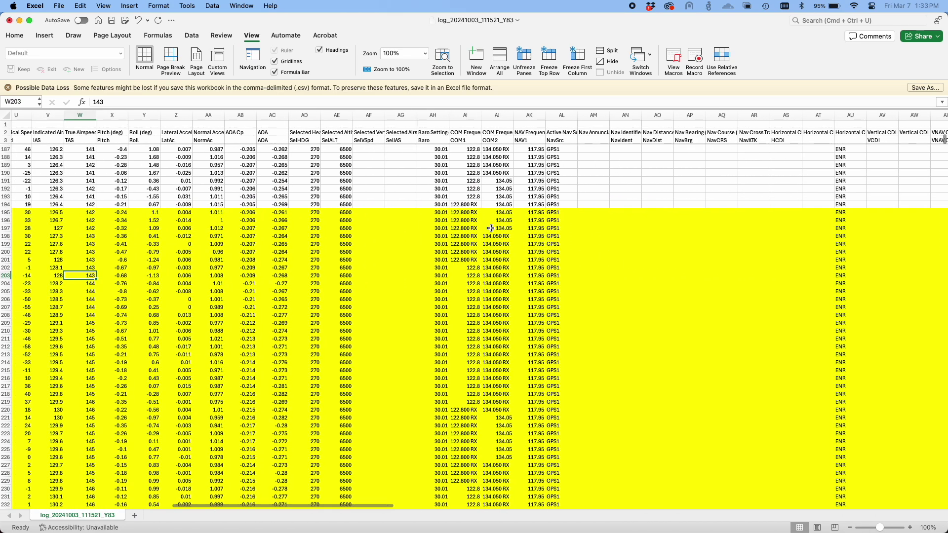
scroll(413, 265, "left", 13)
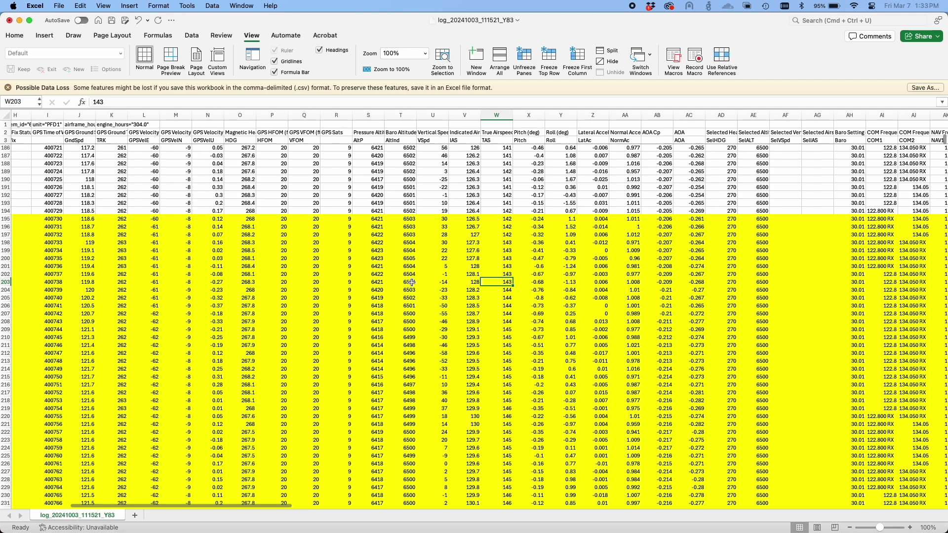
Compare indicated airspeed, true airspeed, GPS ground speed and ground track around row 203
left_click(464, 281)
left_click(493, 283)
left_click(474, 282)
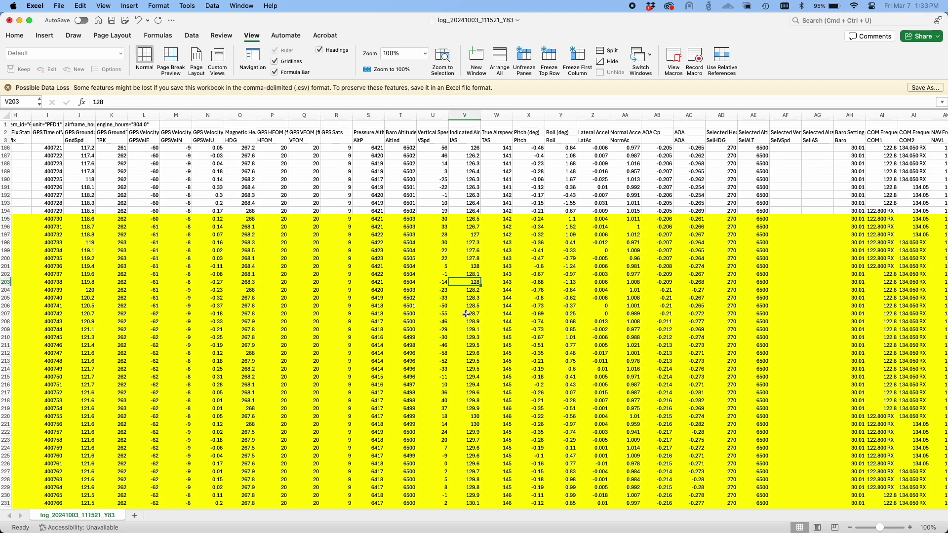
scroll(466, 314, "left", 2)
left_click(156, 280)
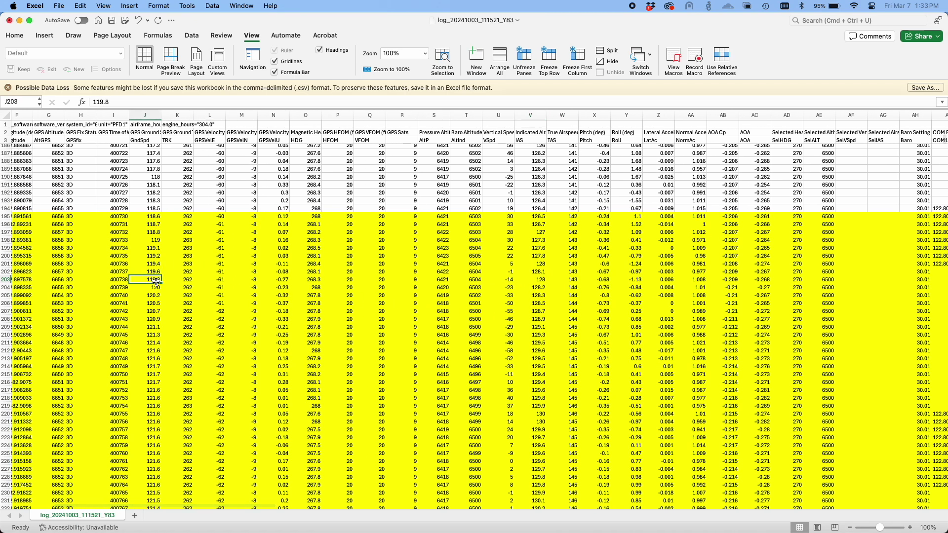
left_click(188, 281)
left_click(153, 280)
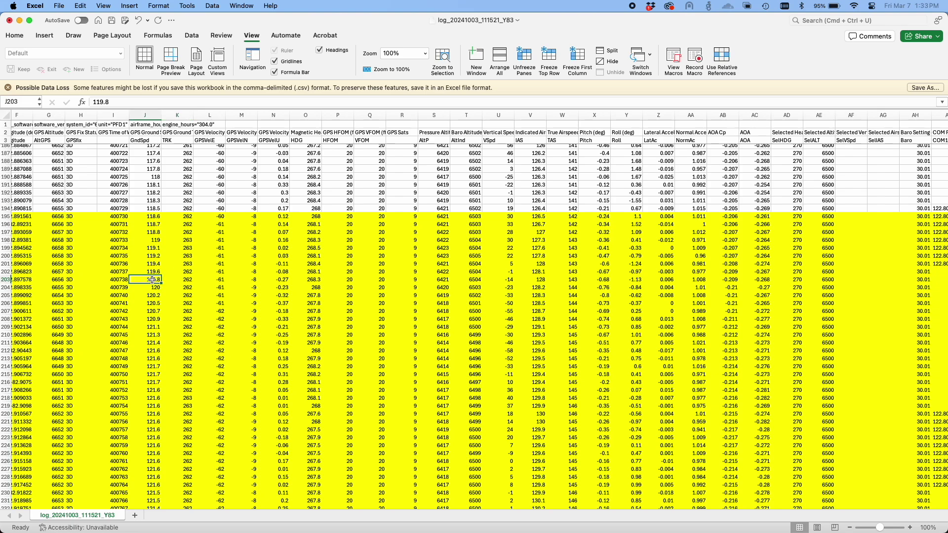
left_click(190, 279)
left_click(541, 288)
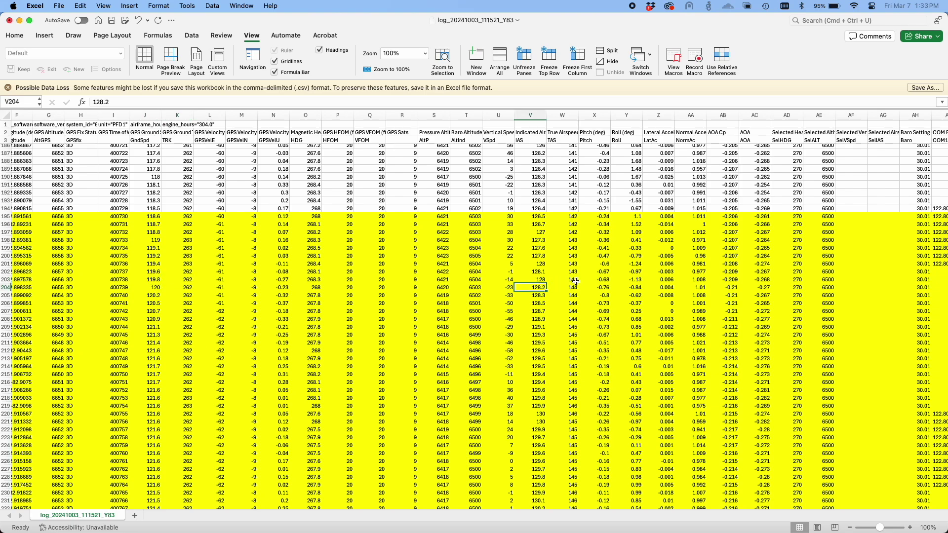
left_click(575, 281)
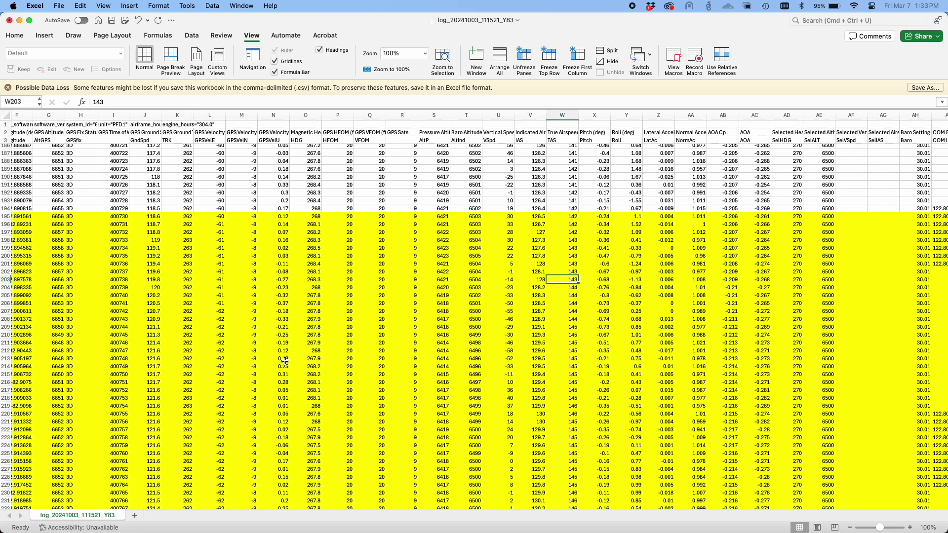
Examine the indicated airspeed values further down the highlighted rows, from about row 204 to row 253
scroll(255, 388, "down", 2)
scroll(254, 388, "left", 1)
scroll(222, 346, "down", 2)
scroll(221, 347, "left", 1)
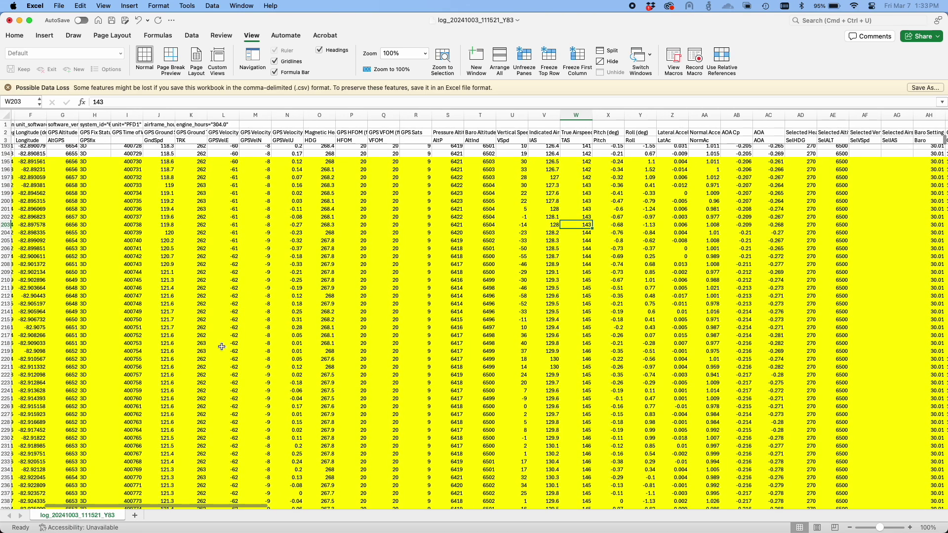
scroll(460, 252, "right", 1)
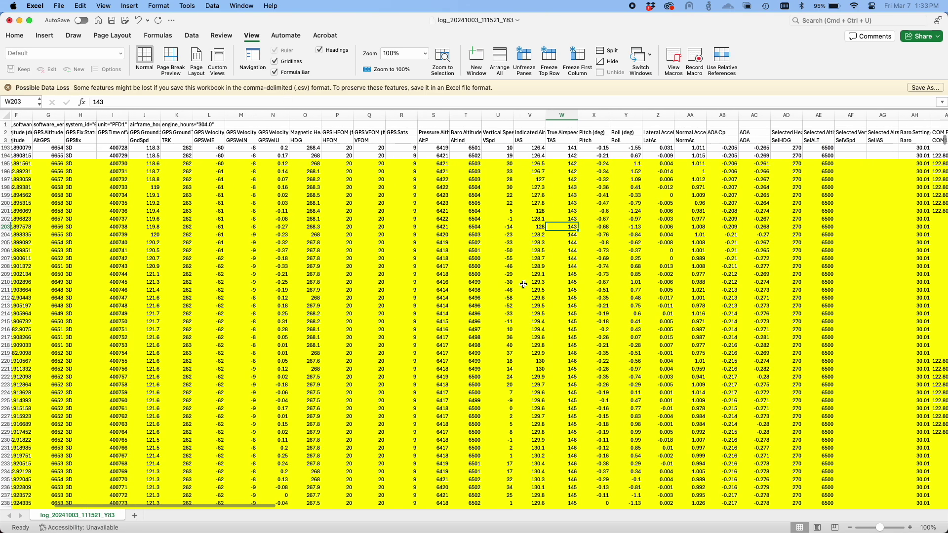
scroll(523, 291, "down", 3)
left_click(526, 316)
scroll(526, 391, "down", 4)
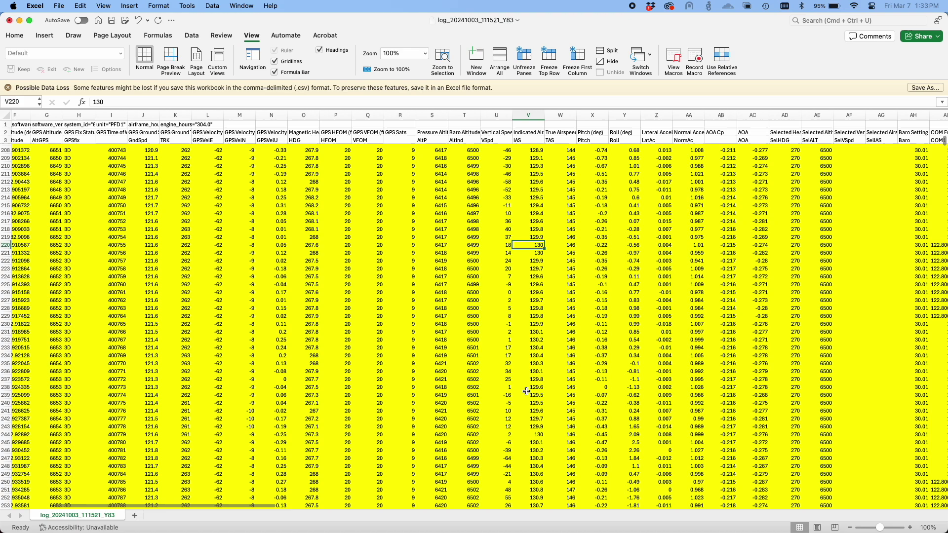
Examine the GPS ground speed and ground track values in the highlighted rows from about 226 to 275
scroll(526, 391, "right", 1)
scroll(526, 391, "down", 7)
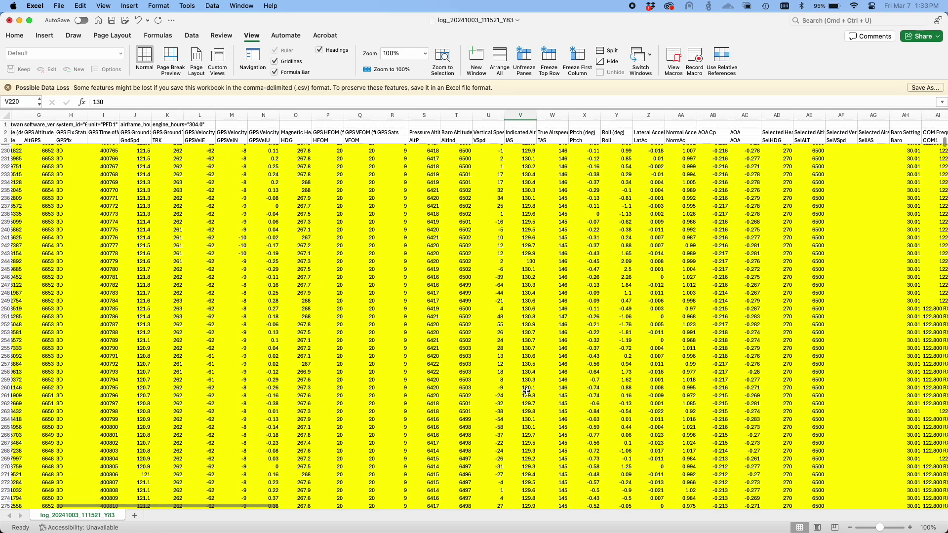
scroll(526, 391, "up", 1)
scroll(527, 391, "right", 1)
scroll(405, 363, "left", 2)
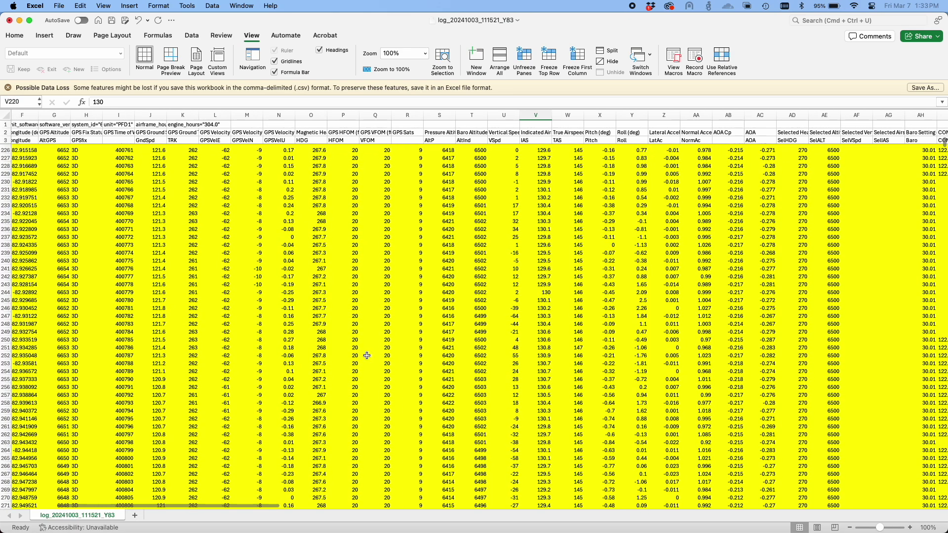
left_click(183, 331)
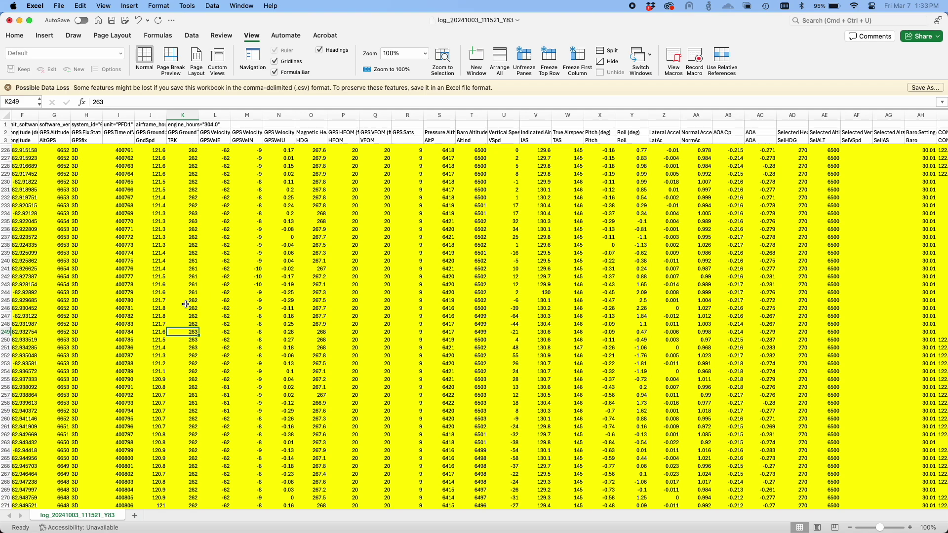
left_click(158, 339)
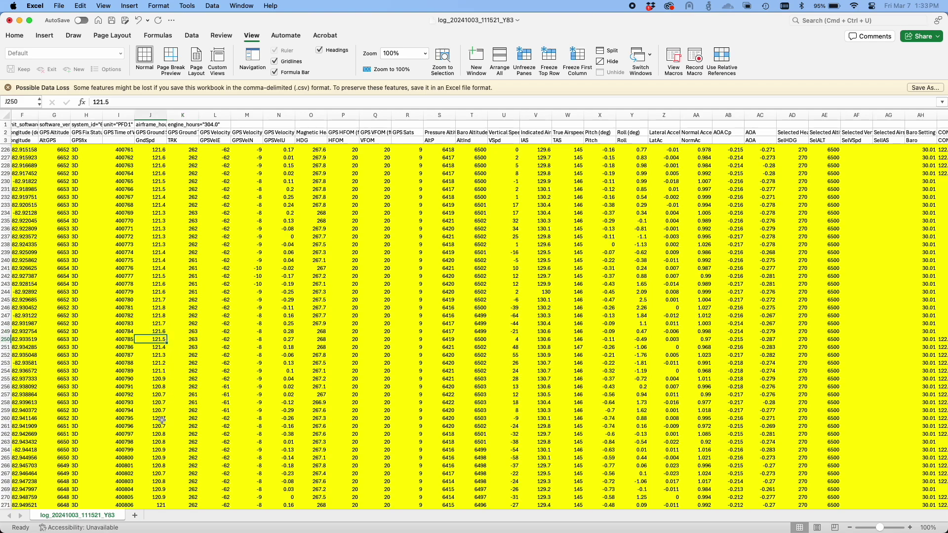
scroll(173, 355, "down", 2)
left_click(180, 310)
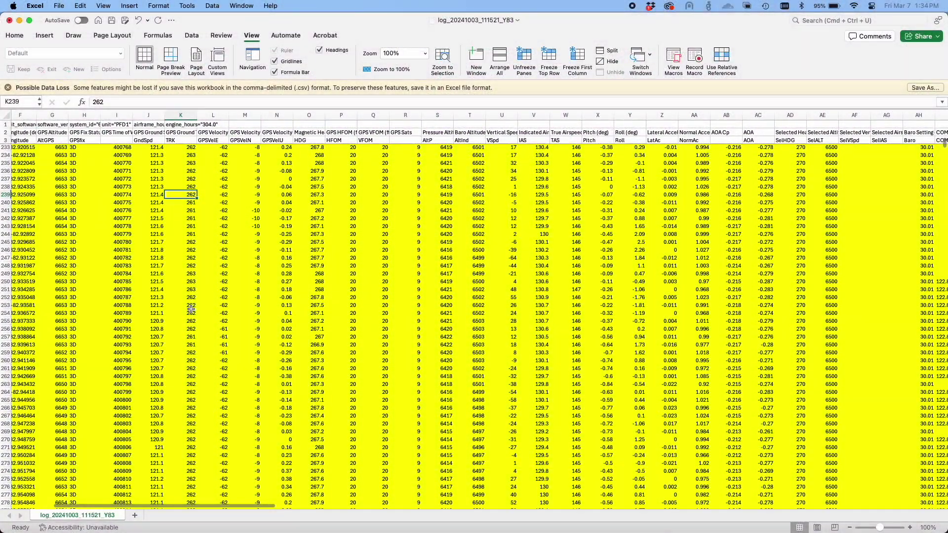
Compare indicated airspeed, GPS ground speed and ground track in row 277 of the first leg
scroll(195, 309, "down", 2)
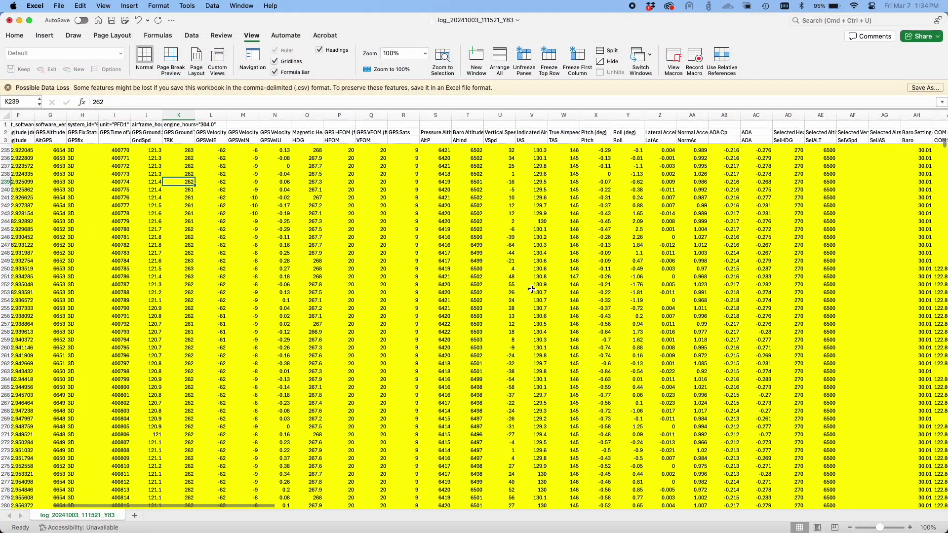
scroll(532, 289, "down", 5)
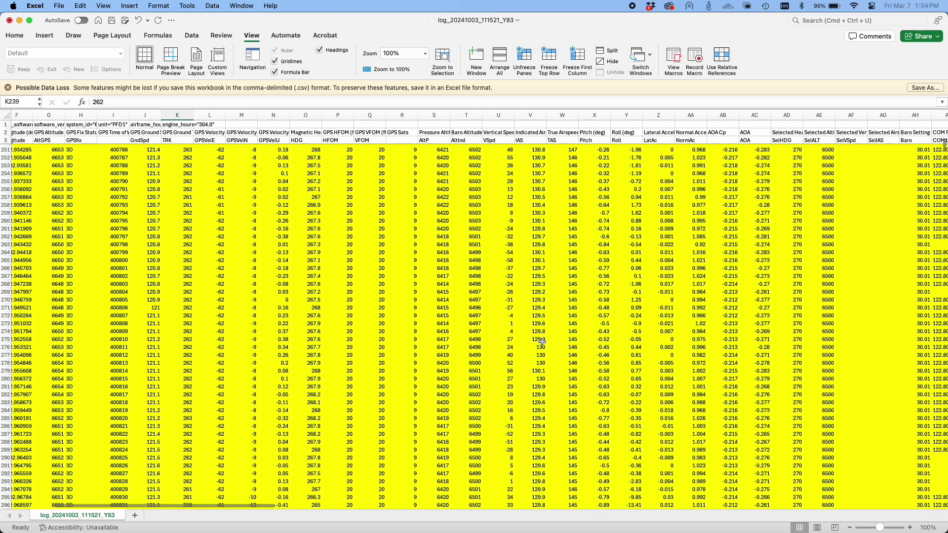
left_click(539, 355)
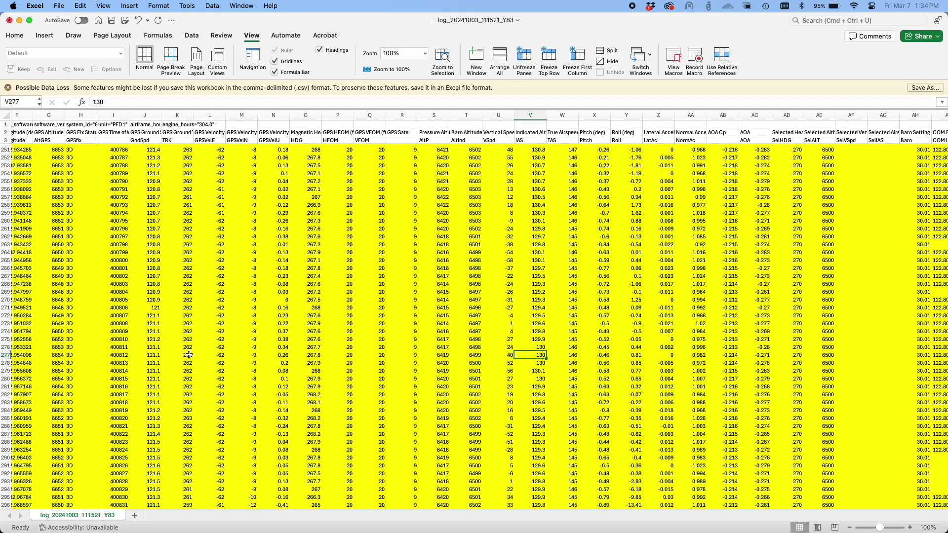
left_click(155, 355)
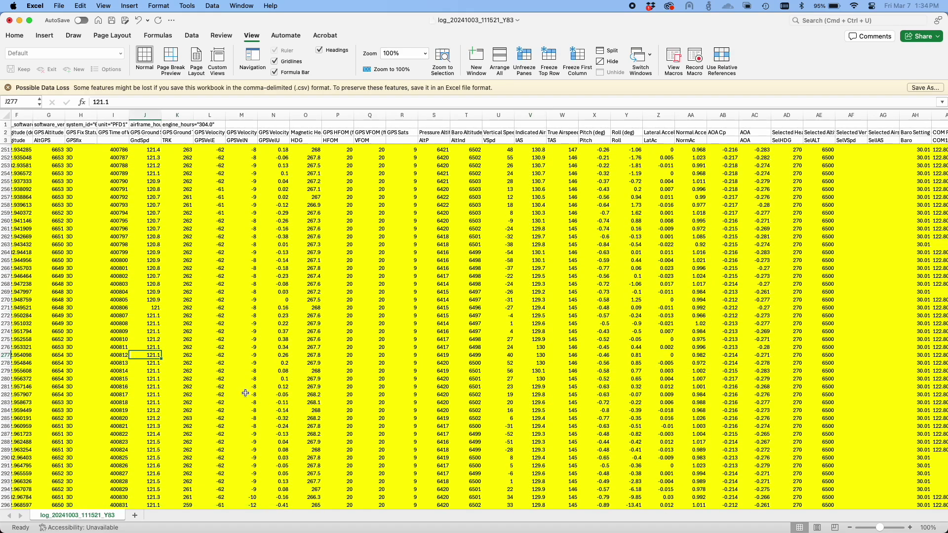
left_click(188, 355)
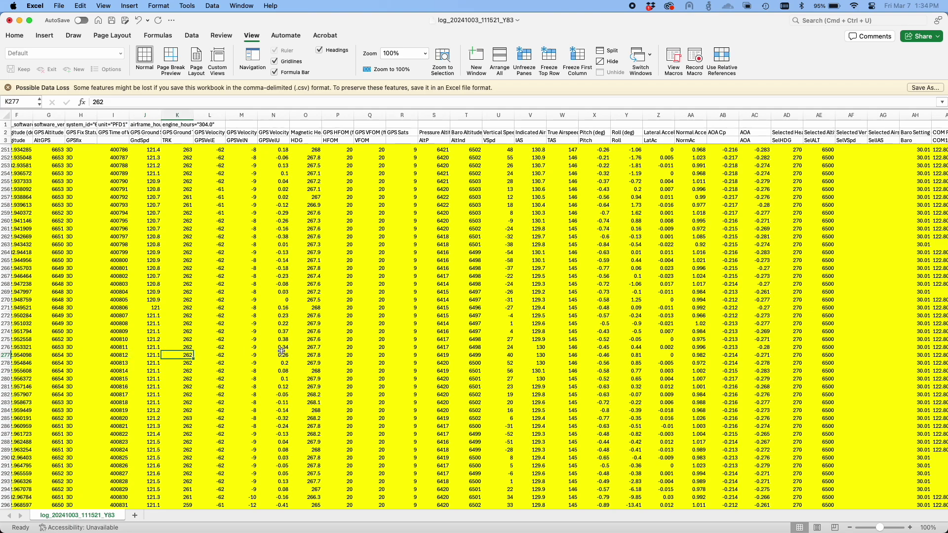
Switch to the True Airspeed Calculator workbook and enter 262 for 1st Track Degrees
key("super+grave")
key("super+grave")
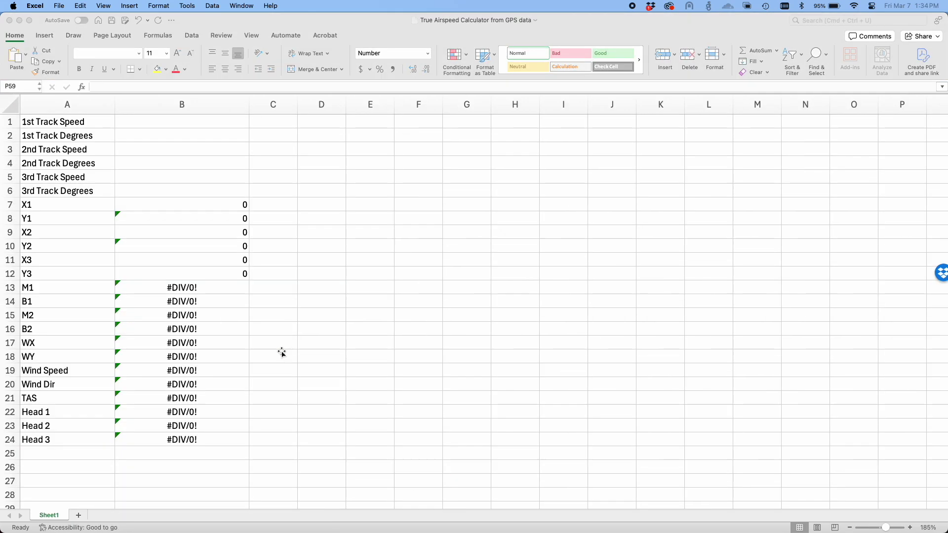
left_click(203, 123)
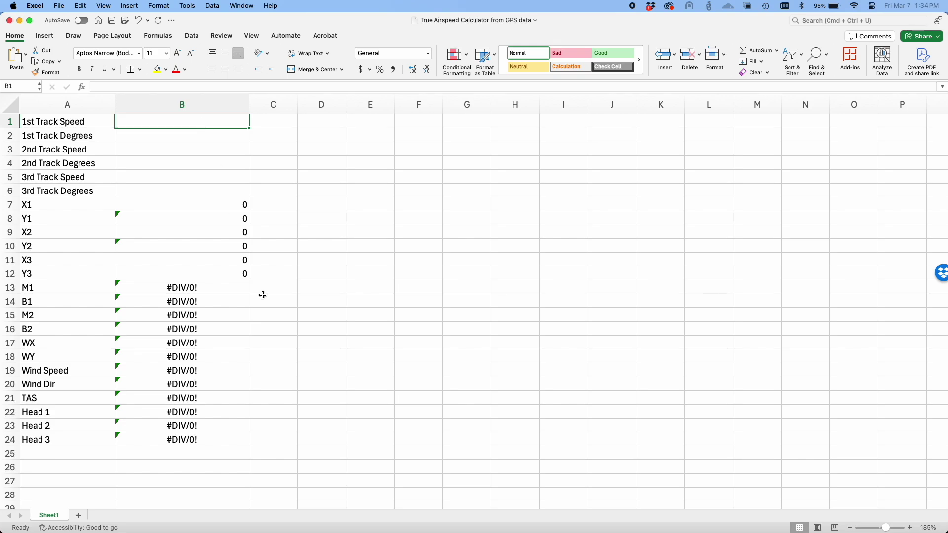
left_click(210, 139)
type("262")
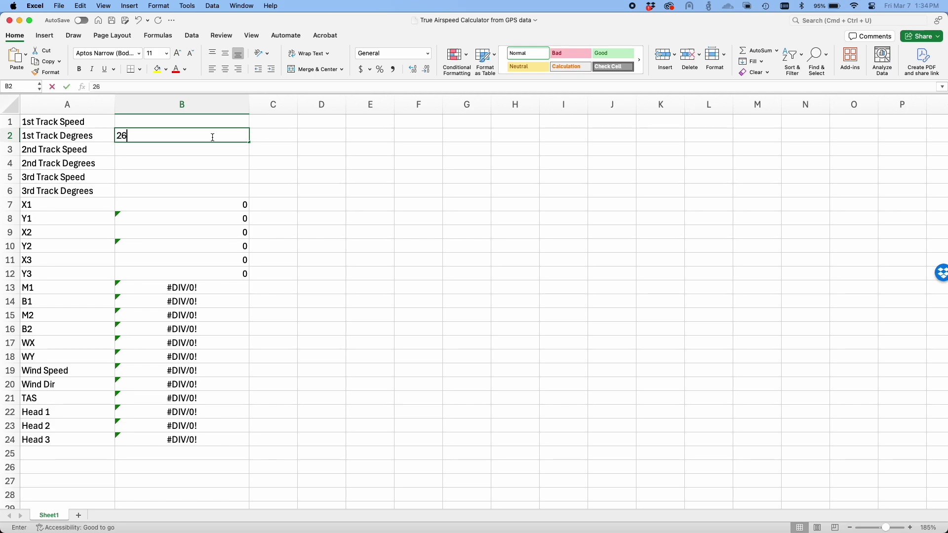
Recheck the first leg's GPS ground speed in the flight log and enter 121 for 1st Track Speed in the calculator
left_click(203, 122)
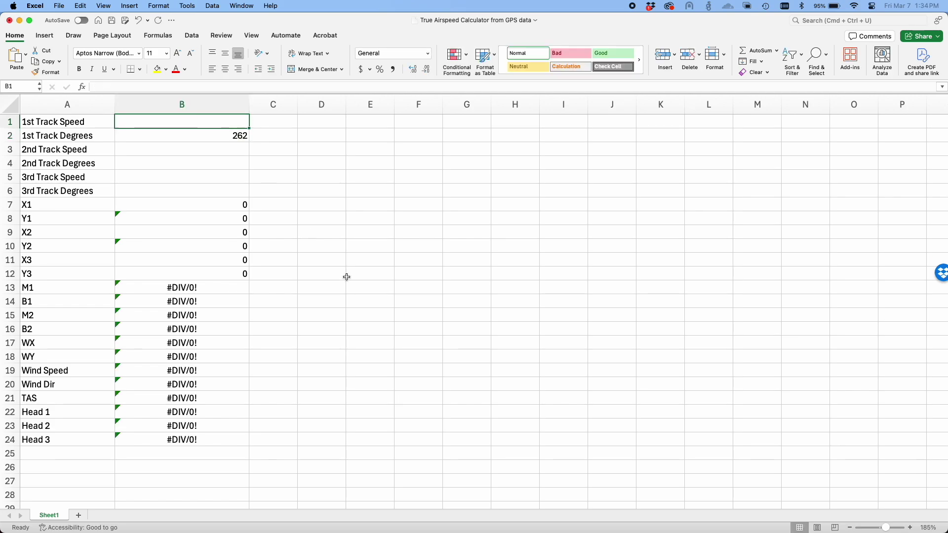
key("super+grave")
key("super+grave")
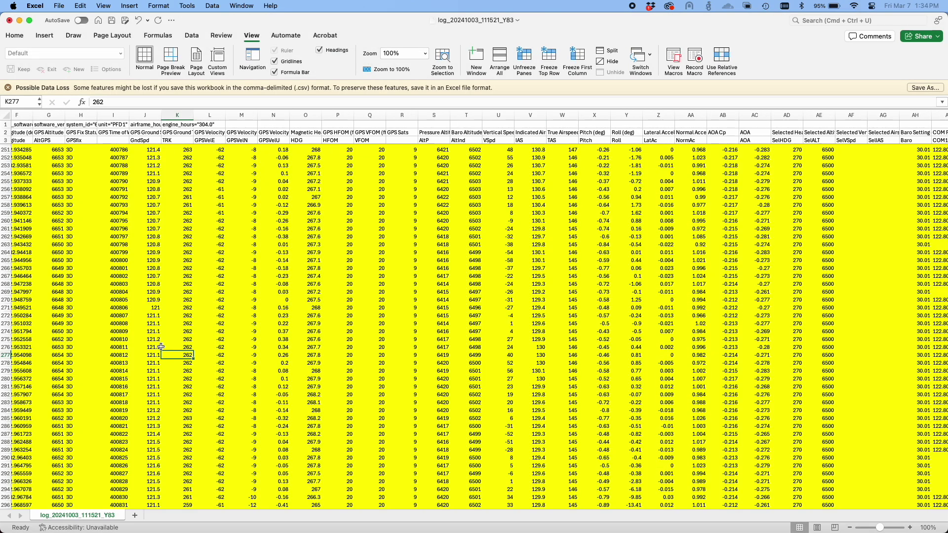
key("super+grave")
type("121")
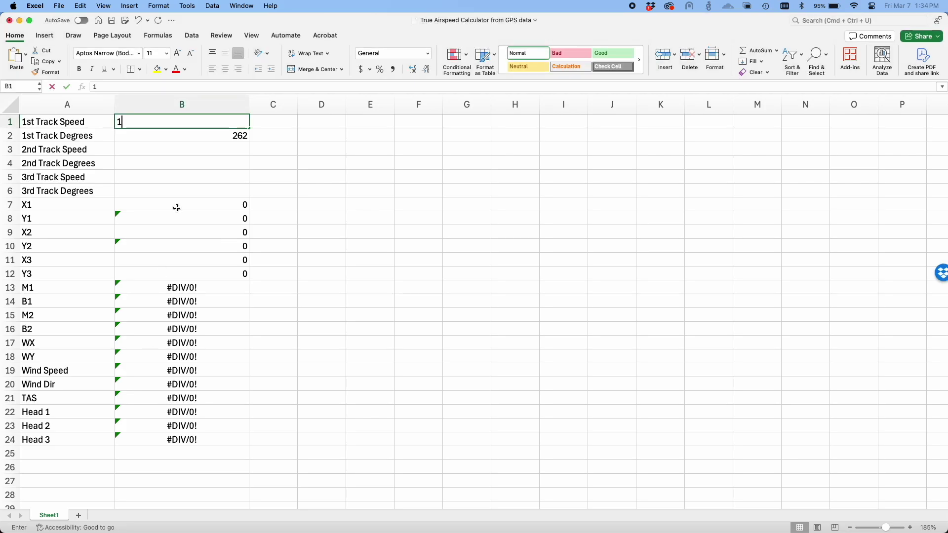
left_click(200, 144)
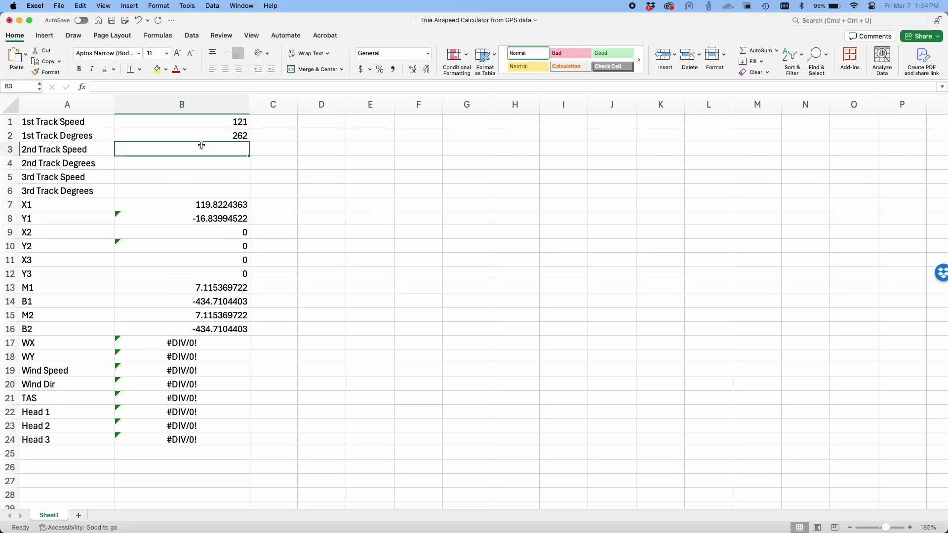
Return to the flight log and examine the ground track past the first turn, down to about row 349
key("super+grave")
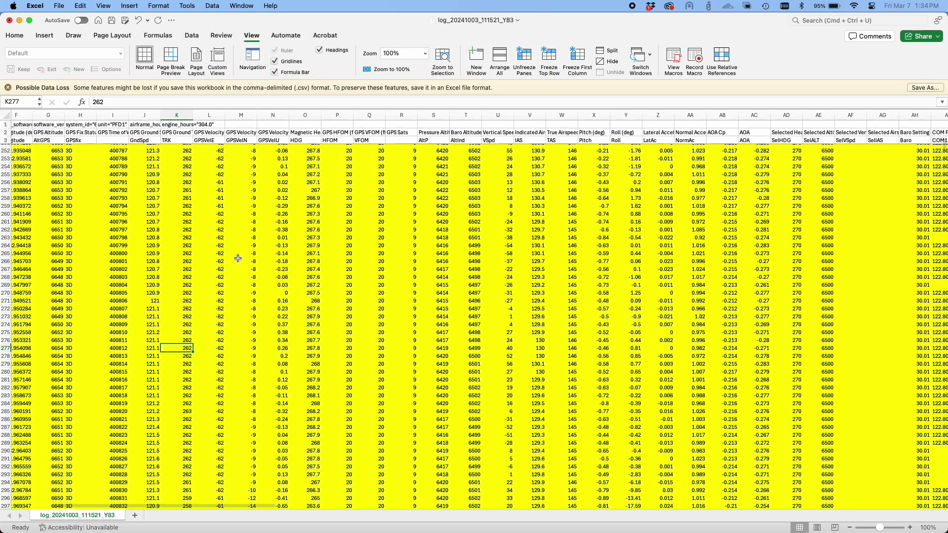
scroll(200, 328, "down", 4)
scroll(199, 329, "down", 8)
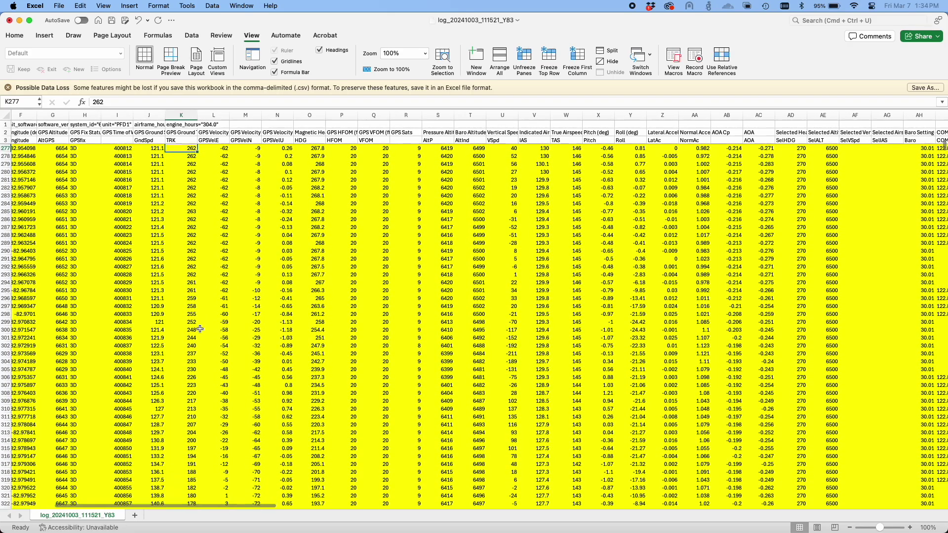
scroll(224, 408, "down", 8)
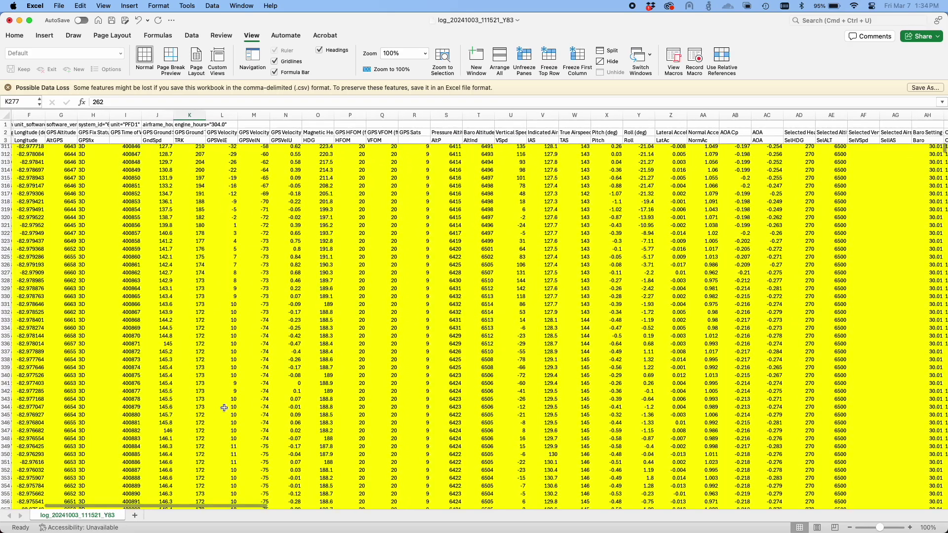
left_click(223, 406)
left_click(204, 446)
scroll(204, 444, "down", 3)
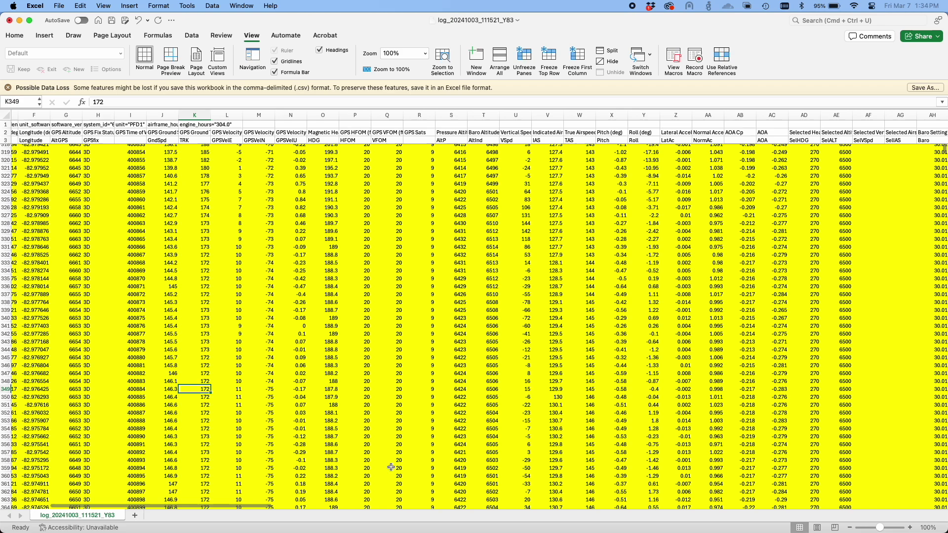
Compare indicated airspeed, GPS ground track and ground speed in rows 349 and 350 of the second leg
left_click(555, 398)
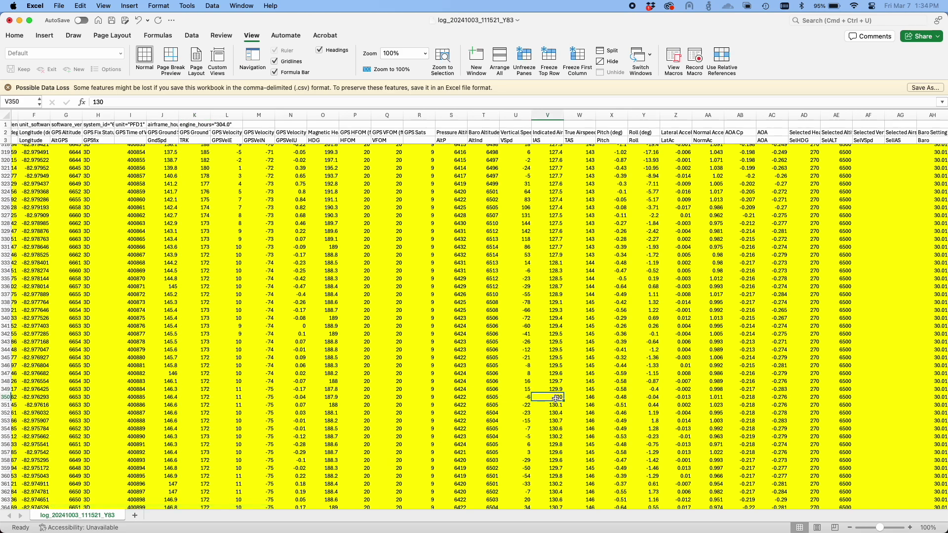
left_click(204, 388)
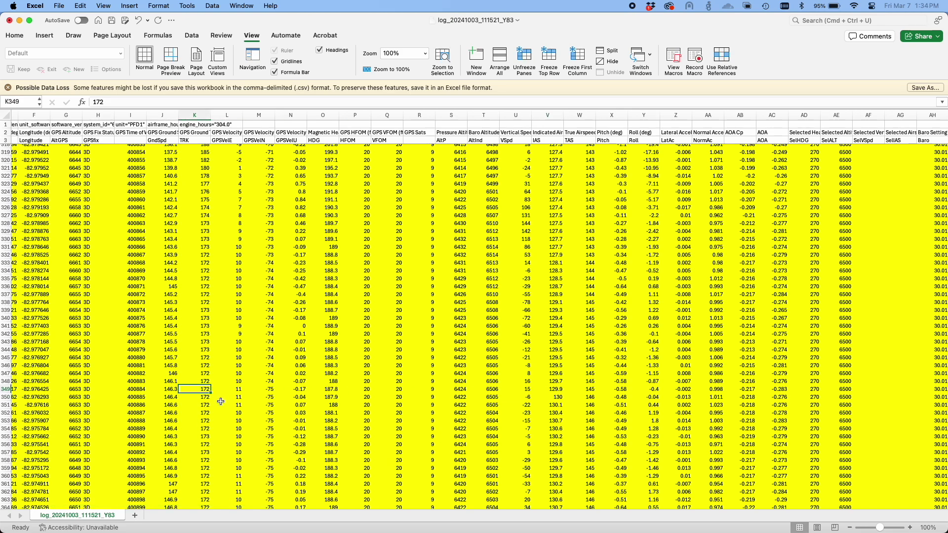
left_click(168, 390)
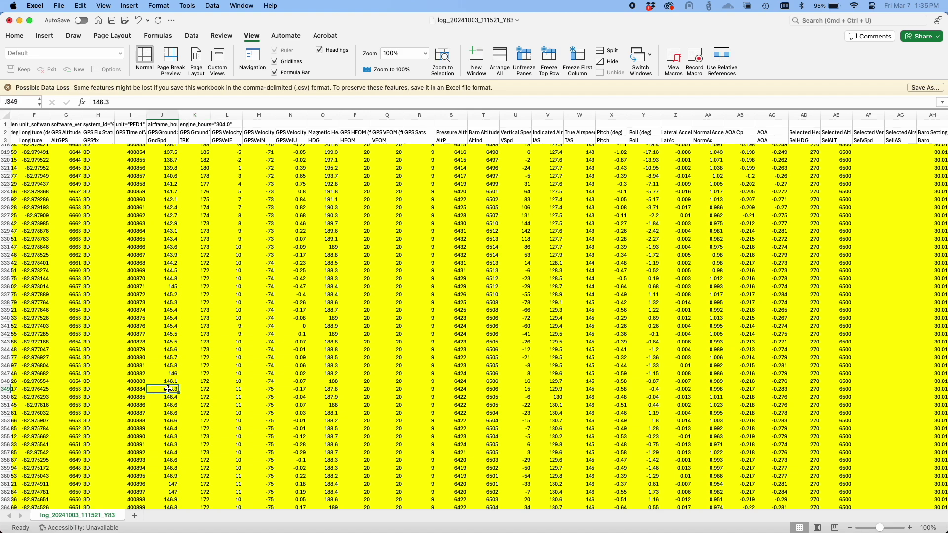
left_click(560, 398)
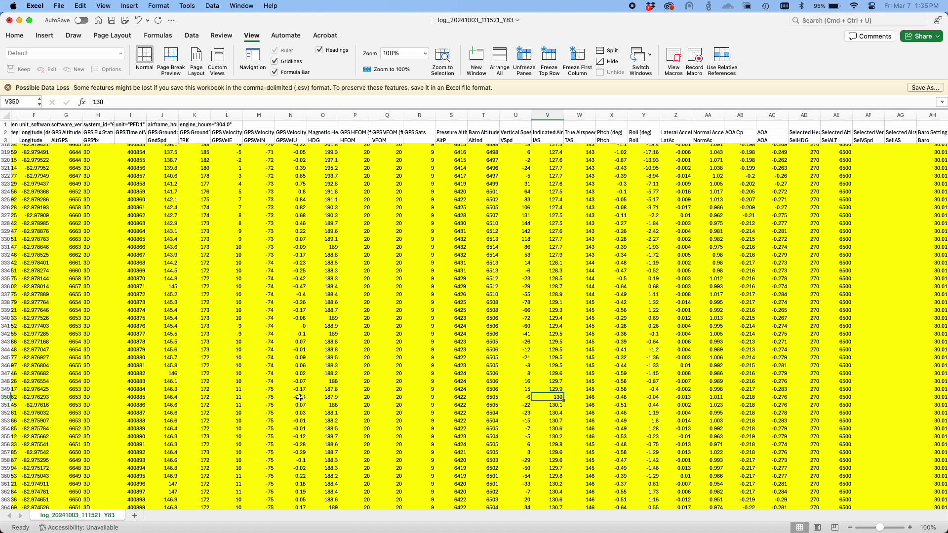
left_click(200, 401)
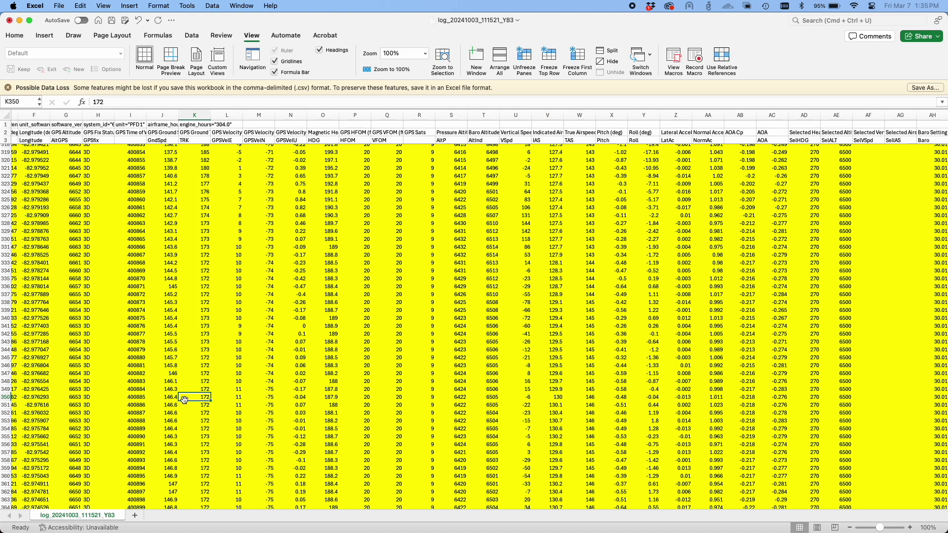
left_click(173, 398)
Enter 146 for 2nd Track Speed and 172 for 2nd Track Degrees in the True Airspeed Calculator workbook
key("super+grave")
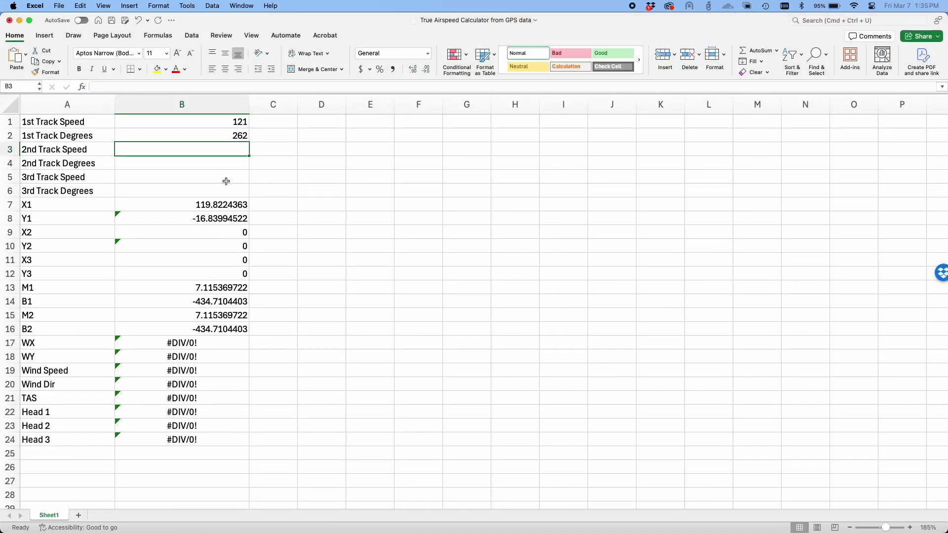
type("146")
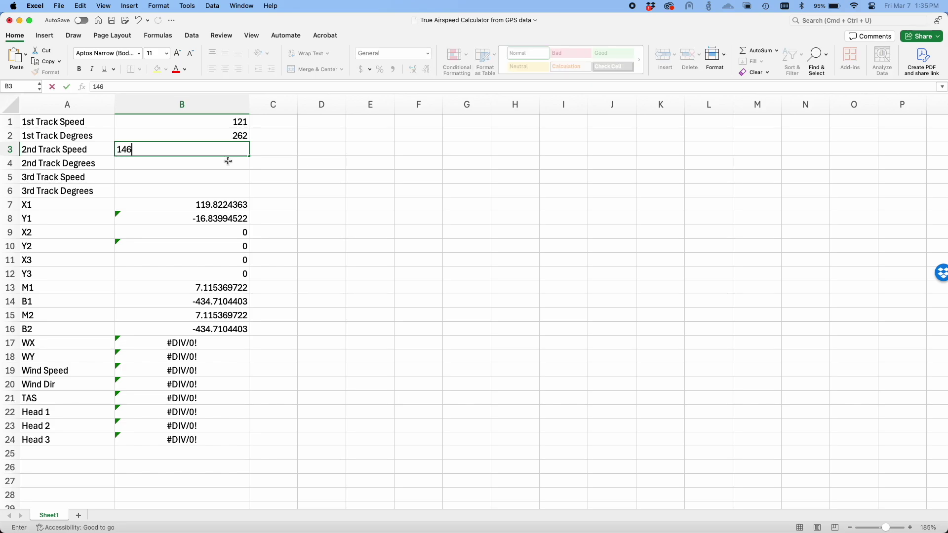
key("Return")
type("172")
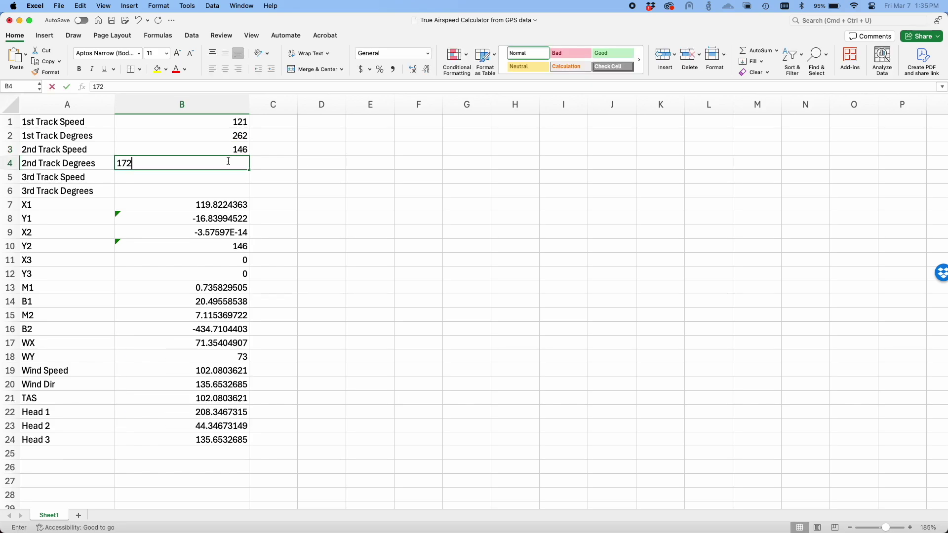
key("Return")
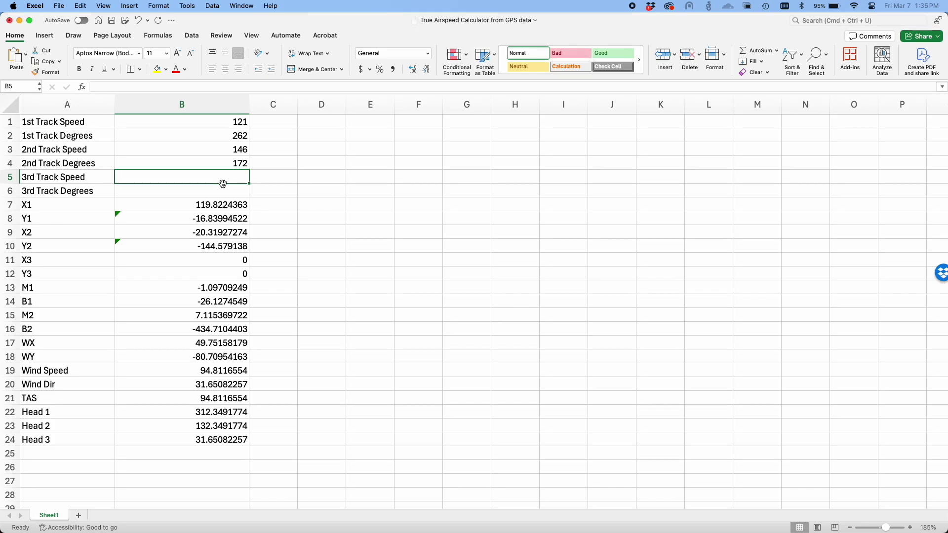
Return to the flight log and examine the GPS ground track past the second turn, from about row 461 to row 512
key("super+grave")
scroll(275, 341, "down", 5)
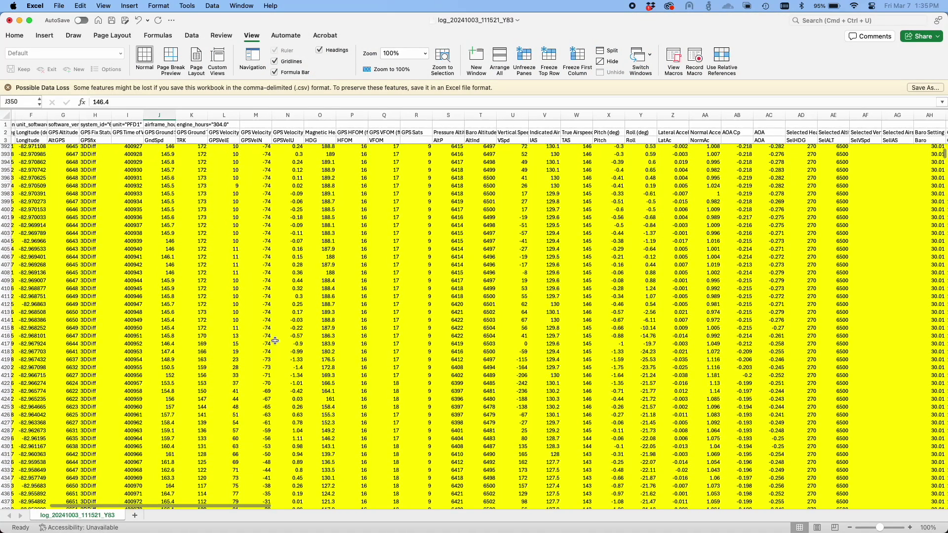
scroll(275, 340, "down", 20)
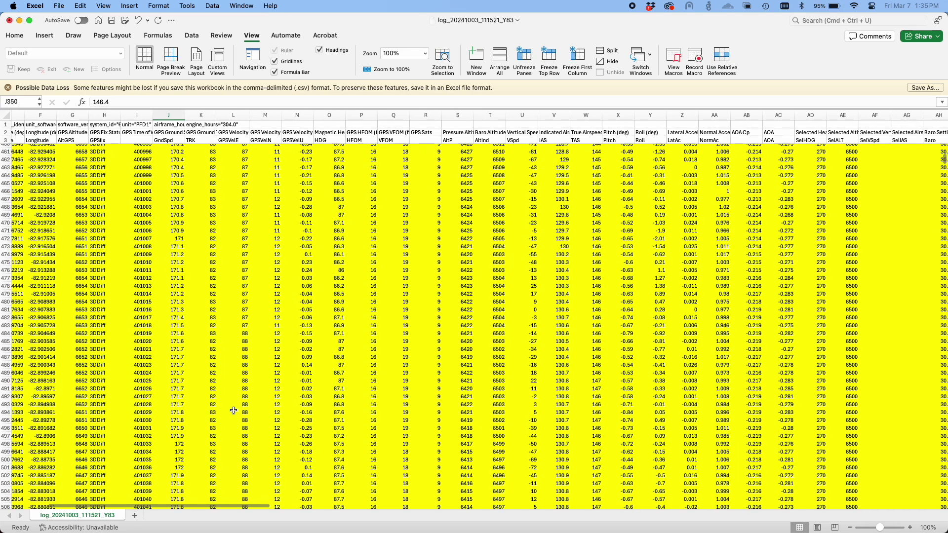
left_click(201, 369)
left_click(202, 404)
scroll(251, 418, "down", 2)
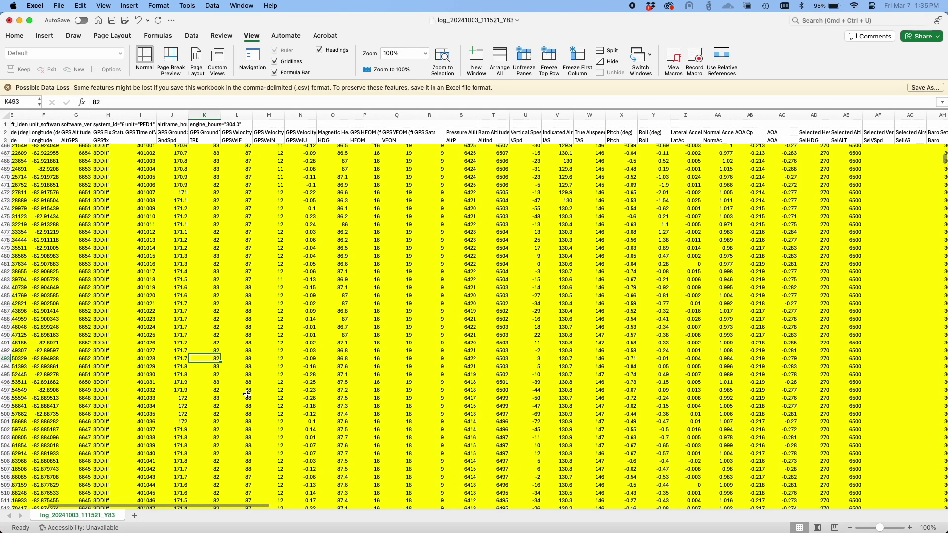
scroll(185, 385, "down", 1)
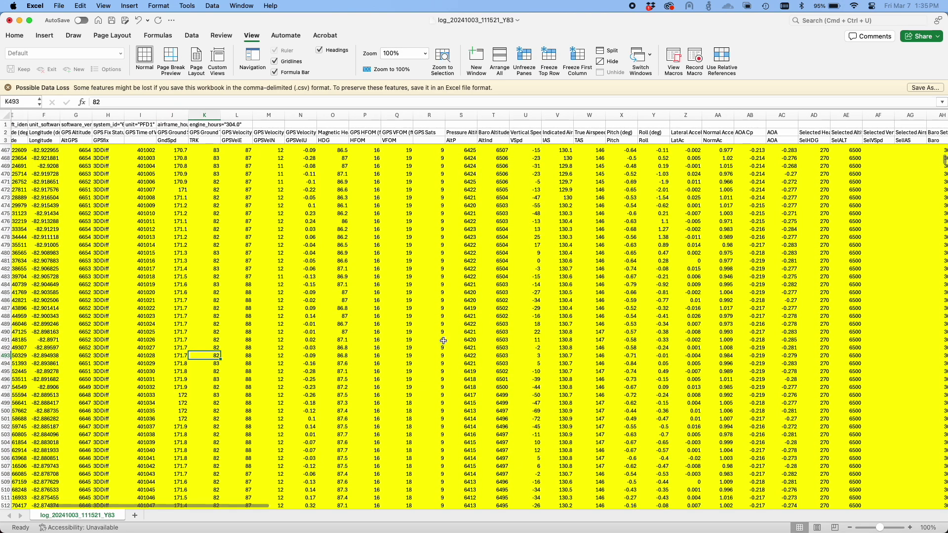
scroll(559, 366, "down", 4)
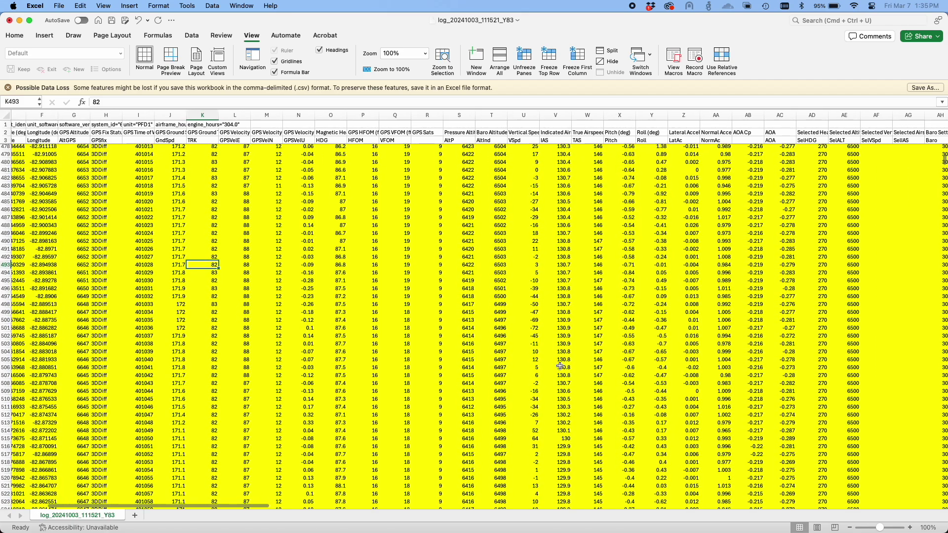
Check the indicated airspeed, GPS ground track and GPS ground speed in row 515 of the third leg
left_click(565, 438)
scroll(568, 425, "down", 2)
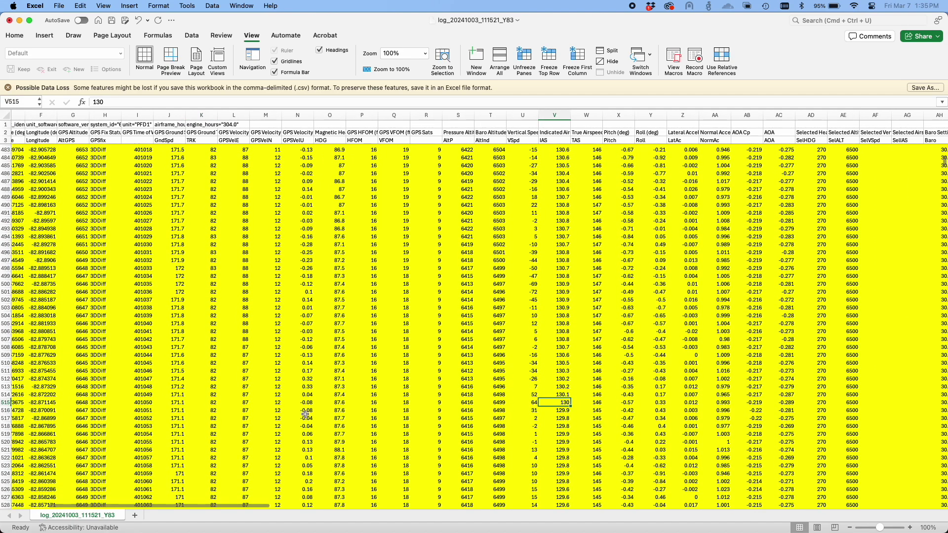
left_click(246, 406)
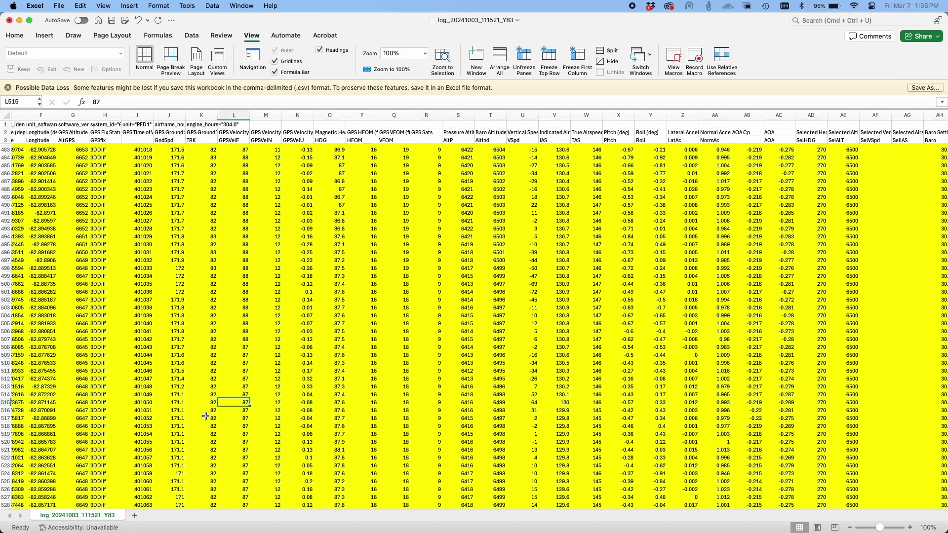
left_click(212, 404)
left_click(179, 403)
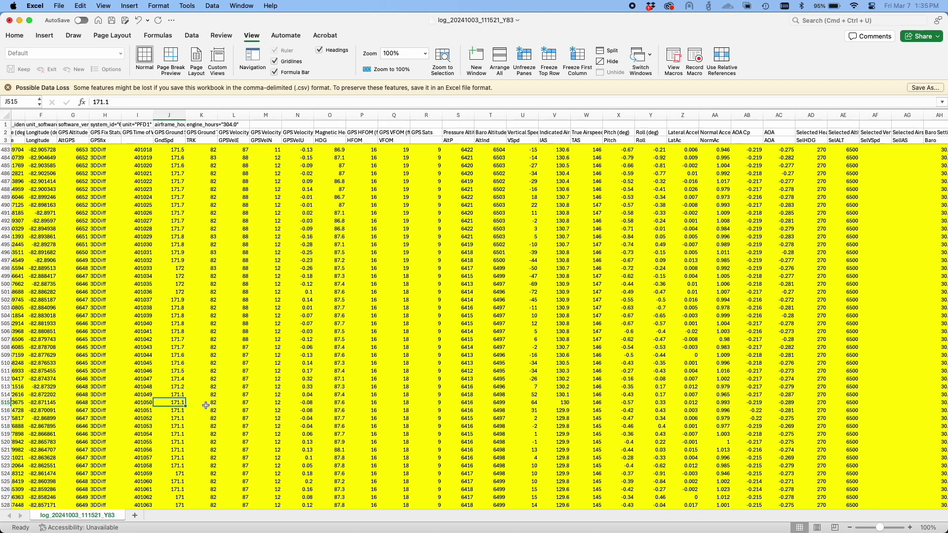
Enter 171 for 3rd Track Speed and 82 for 3rd Track Degrees in the True Airspeed Calculator workbook
key("super+grave")
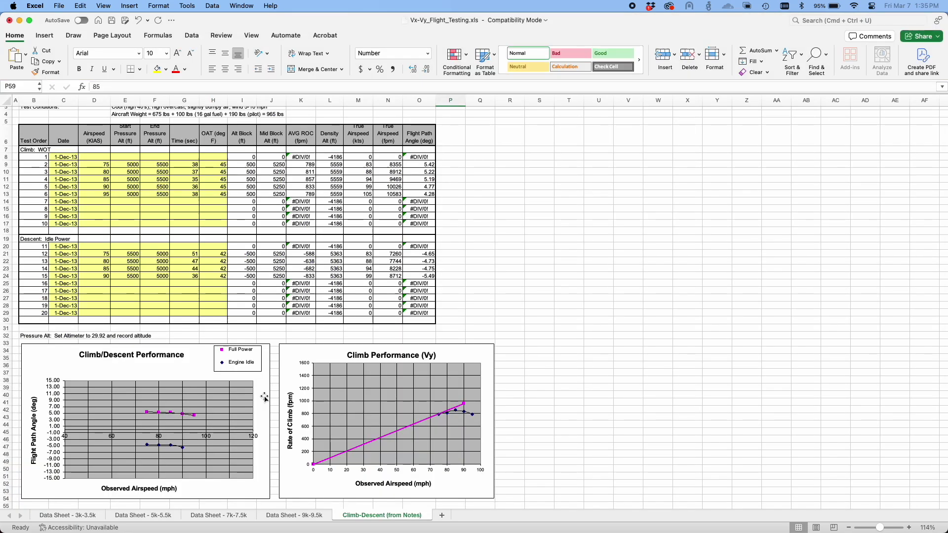
key("super+grave")
type("171")
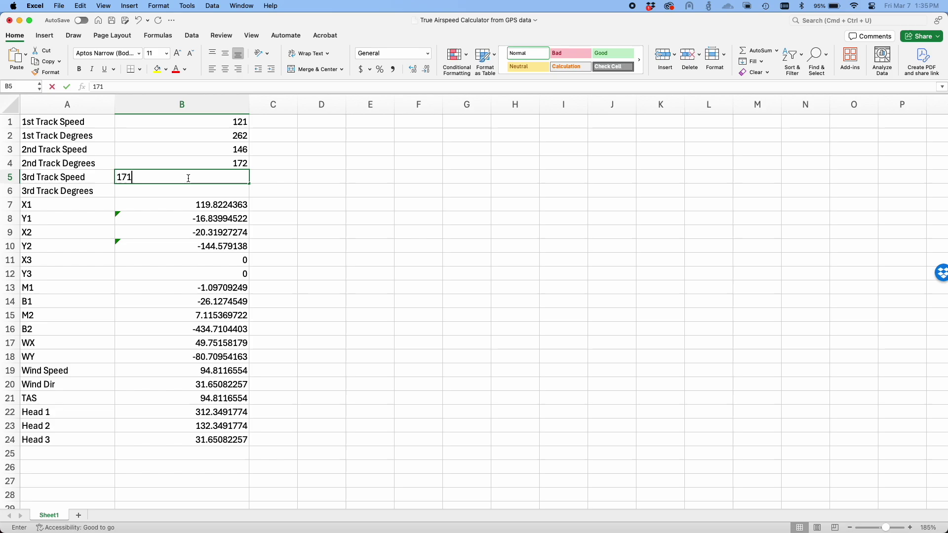
key("Return")
type("82")
left_click(218, 147)
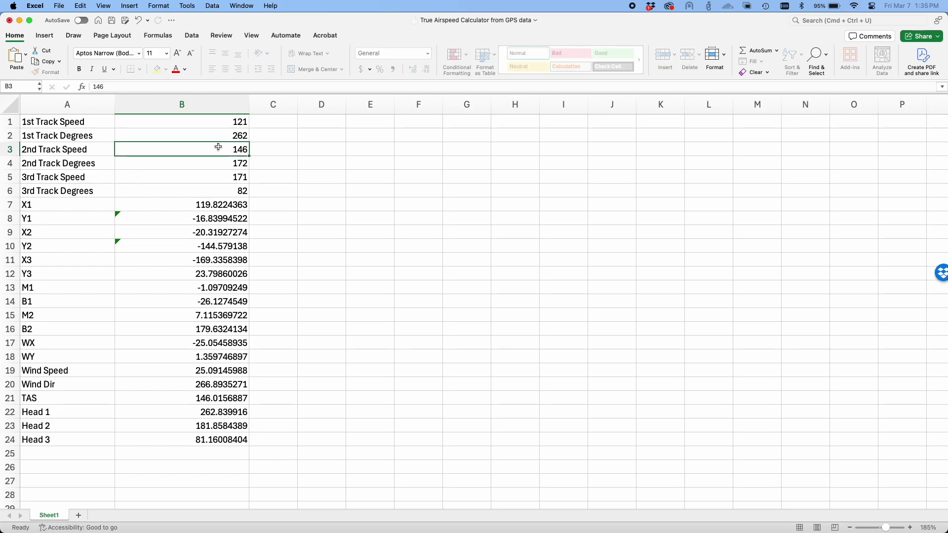
Examine the calculated TAS and the intermediate rows from X1 to Y3 below the track inputs
left_click(214, 398)
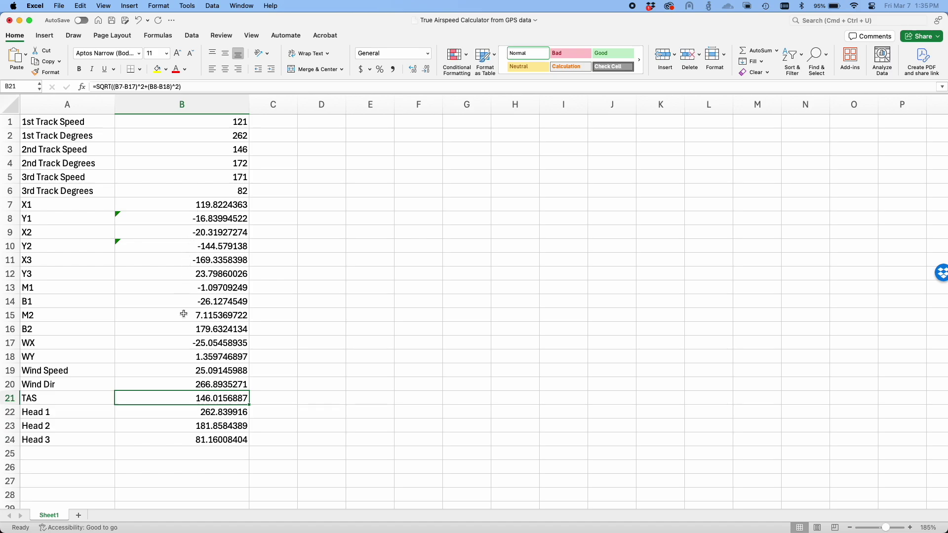
left_click(53, 192)
left_click(48, 211)
left_click(47, 218)
left_click(43, 232)
left_click(47, 275)
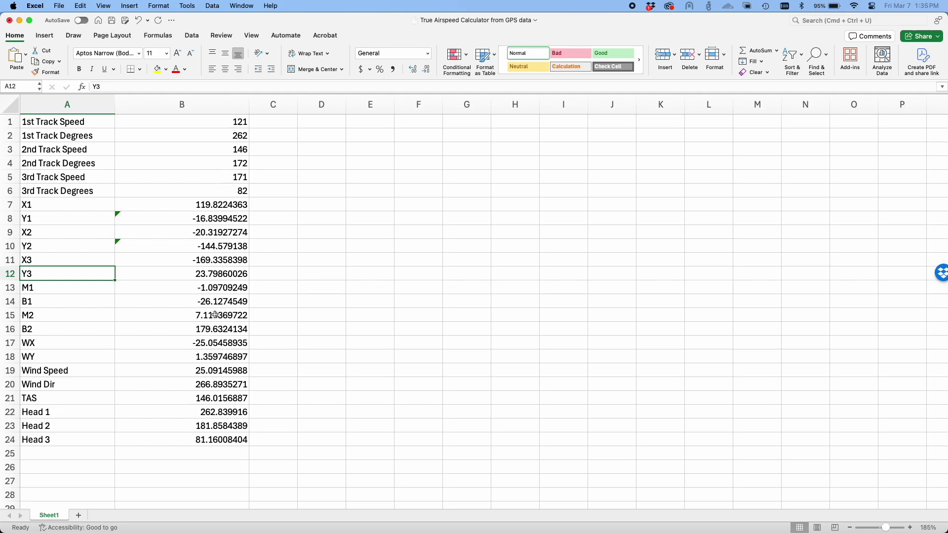
Review the calculated Wind Speed, Wind Dir and TAS results in the calculator
left_click(217, 370)
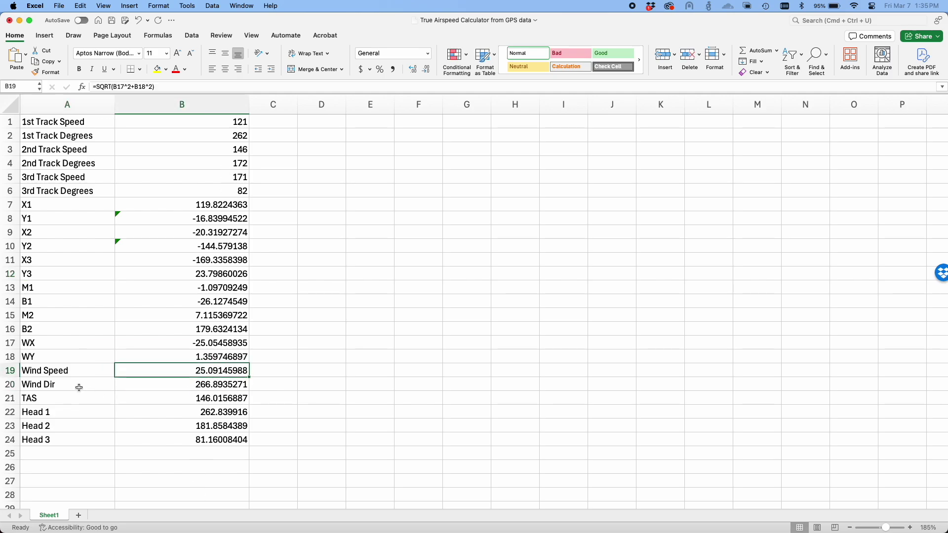
left_click(183, 384)
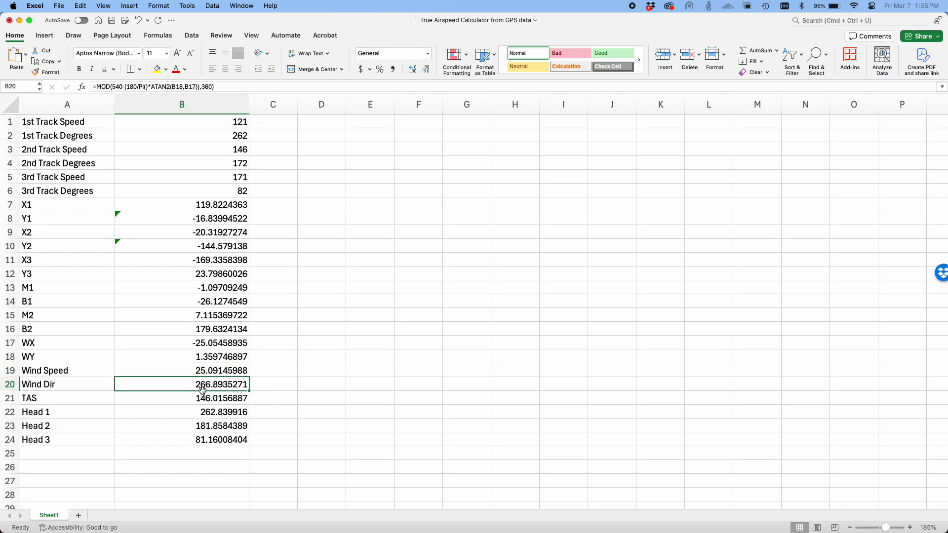
left_click(188, 373)
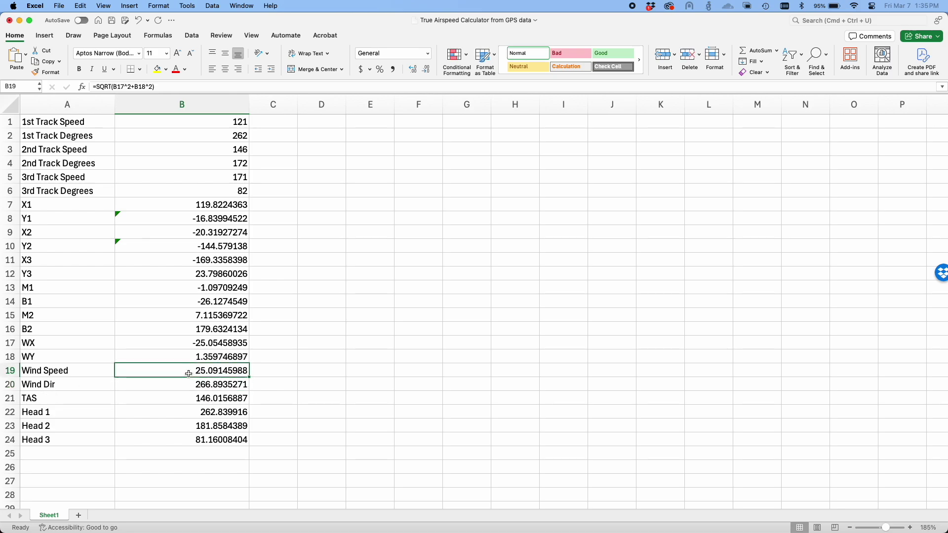
scroll(187, 389, "down", 1)
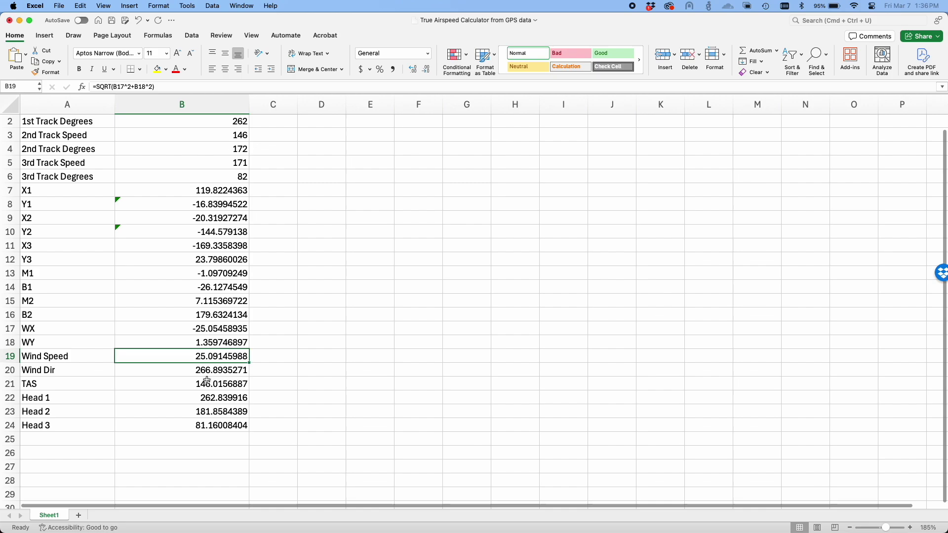
left_click(209, 383)
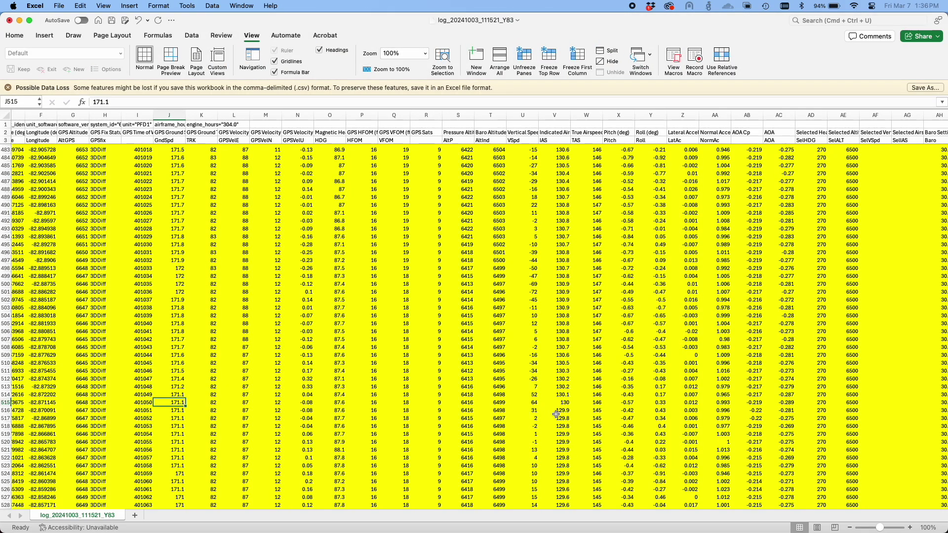
Switch back to the flight log and check the recorded true airspeed around row 515 against the calculated TAS
left_click(595, 404)
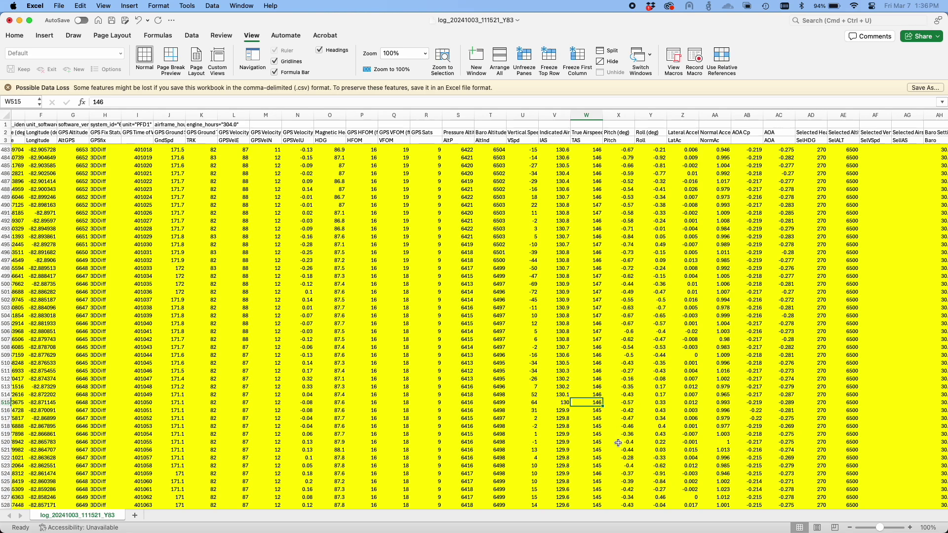
left_click(599, 464)
left_click(596, 394)
left_click(597, 403)
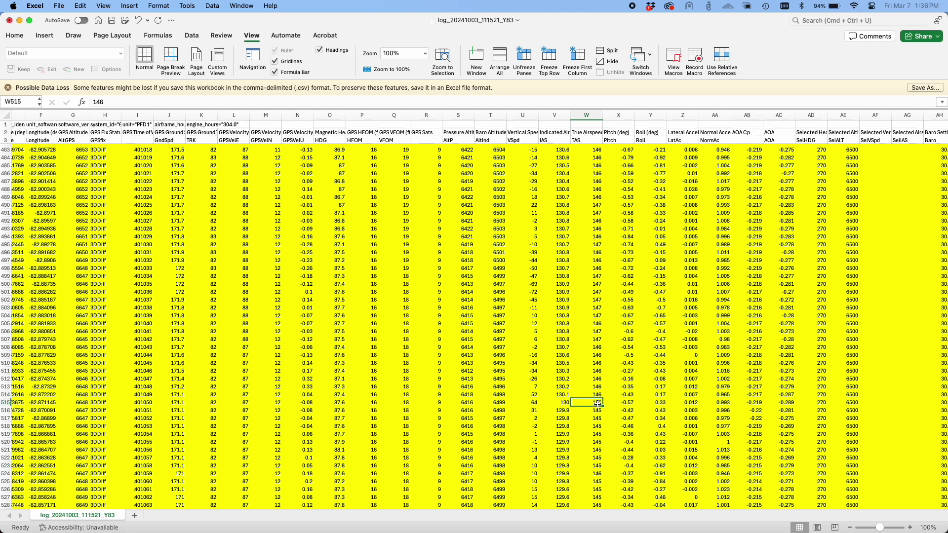